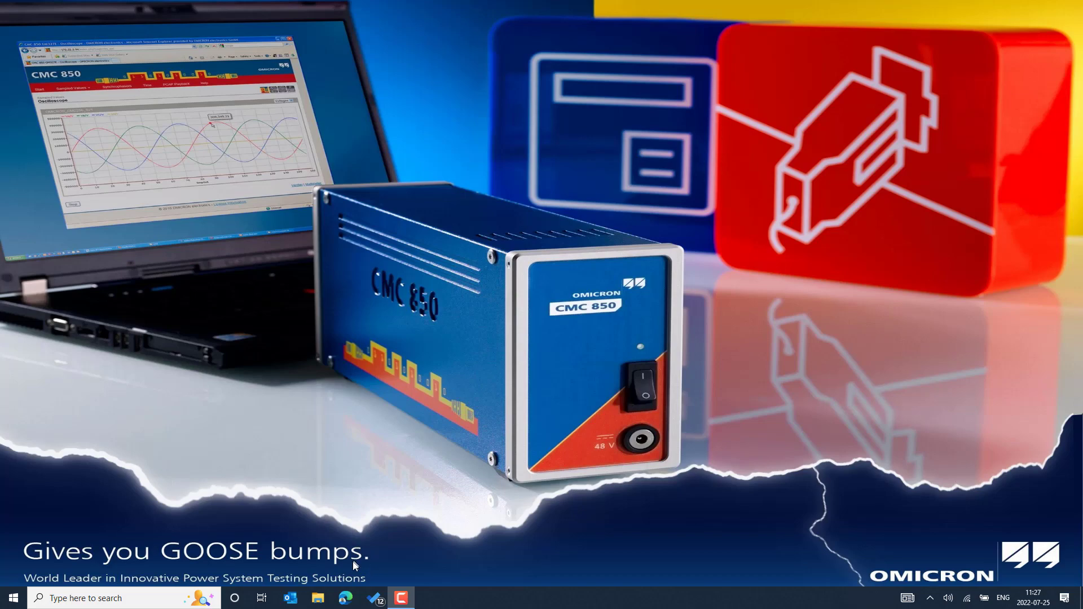
Open the PMUConnectionTester GitHub repository from the Smart Grids bookmarks folder in Edge
click(347, 599)
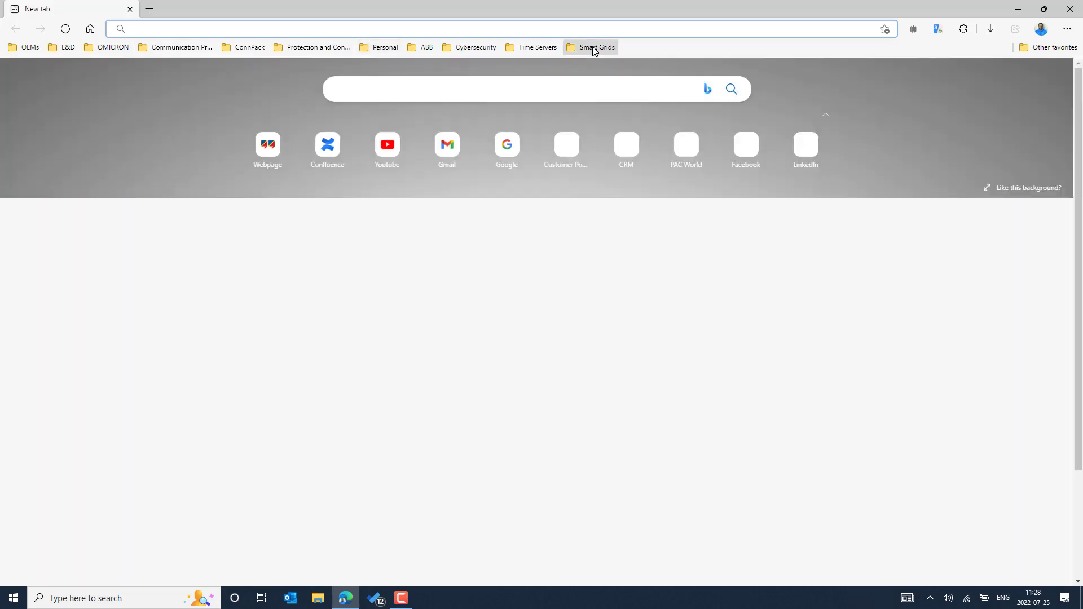
click(593, 47)
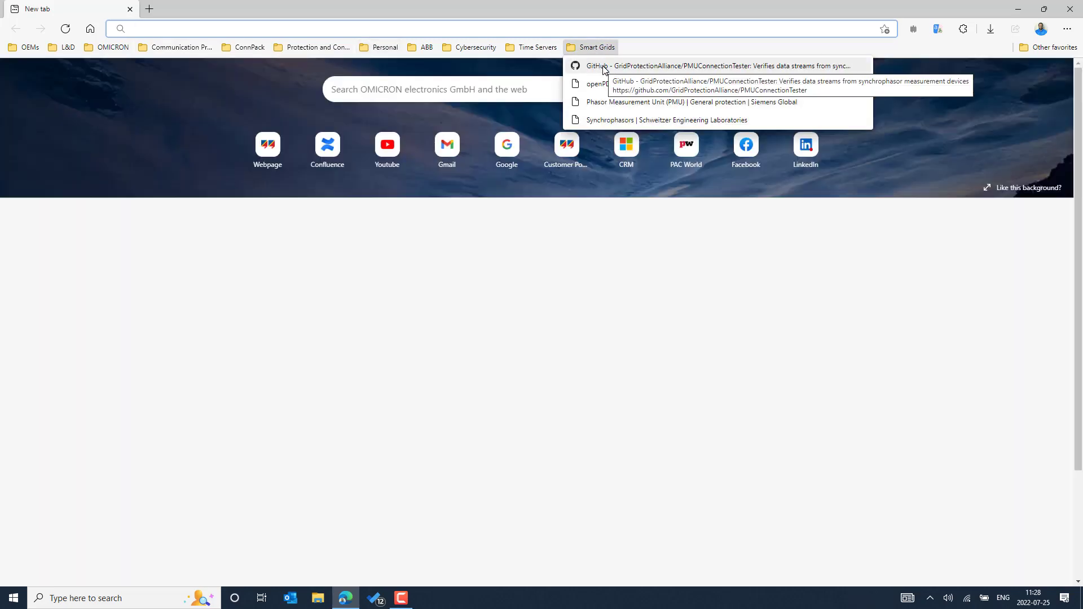
click(604, 68)
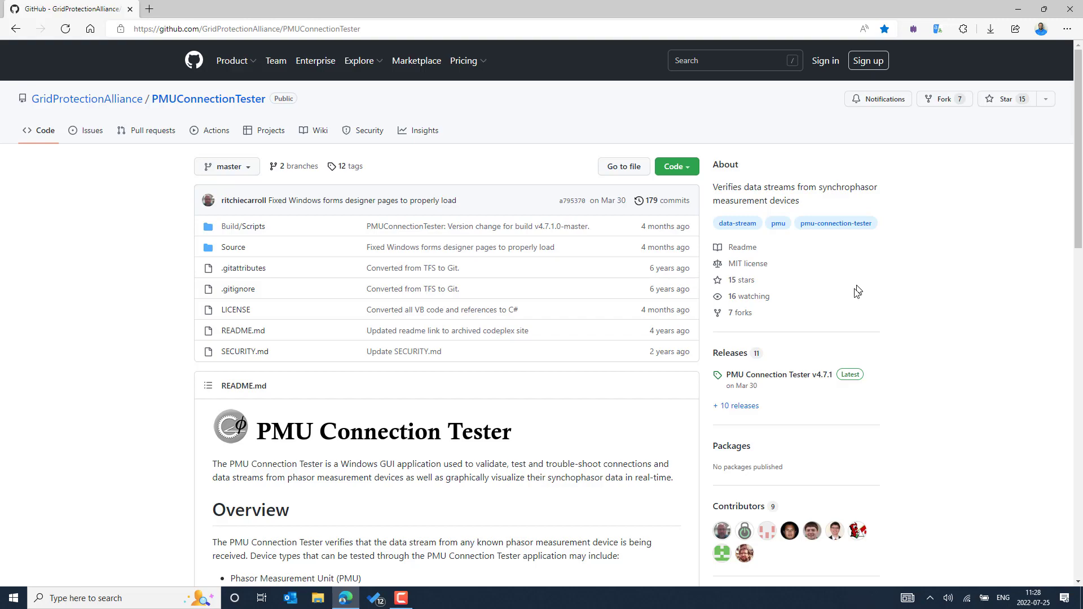
scroll(847, 316, down, 6)
scroll(880, 305, up, 6)
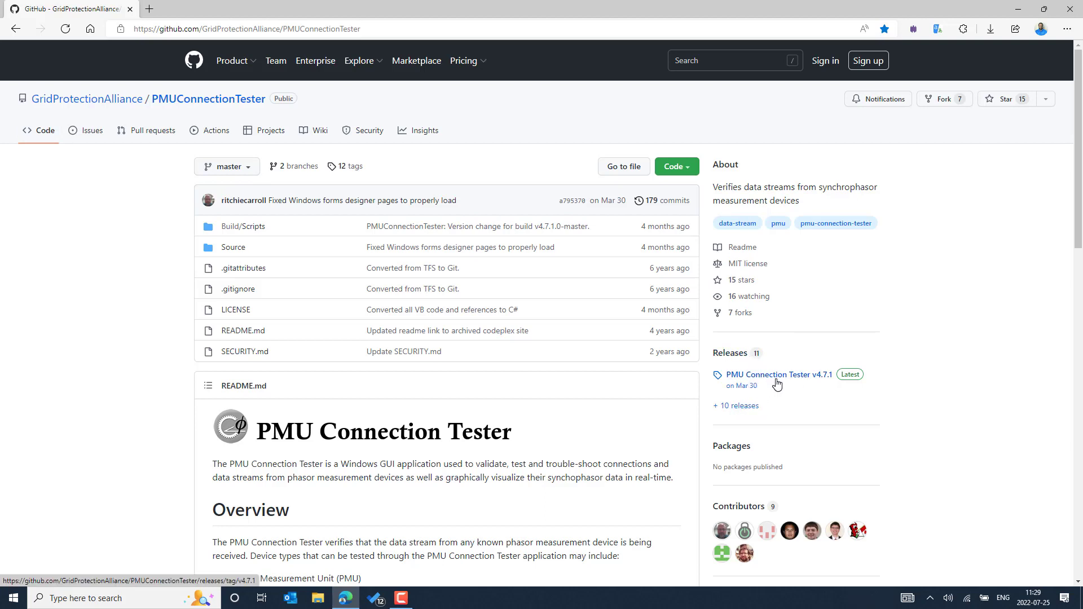
Open the PMU Connection Tester v4.7.1 release and scroll to its assets
mouse_move(764, 389)
click(761, 380)
scroll(483, 482, down, 2)
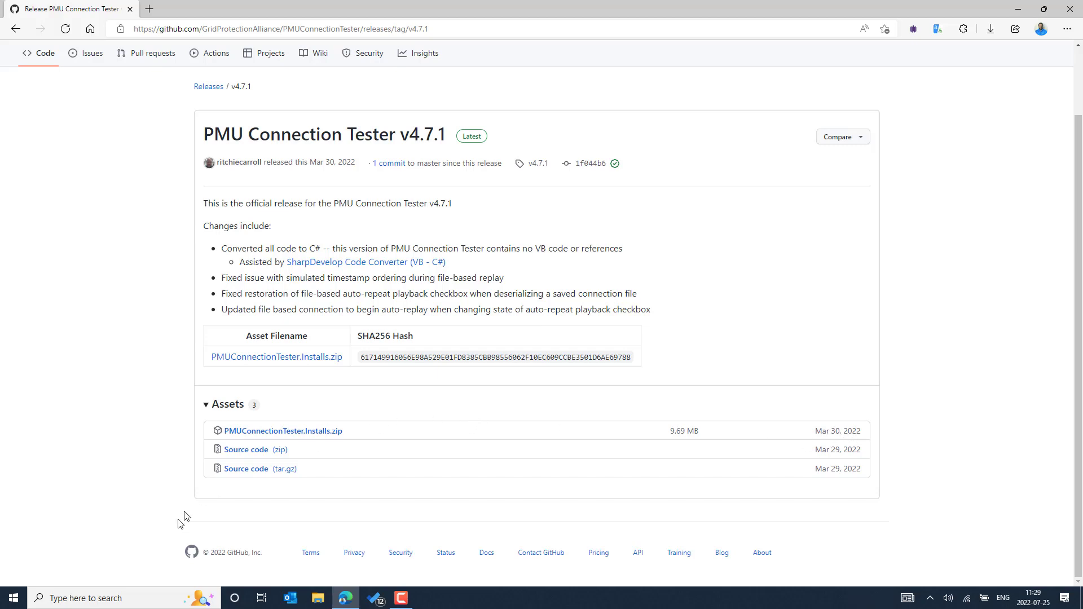
Launch PMU Connection Tester by searching 'pm' in the taskbar
click(124, 599)
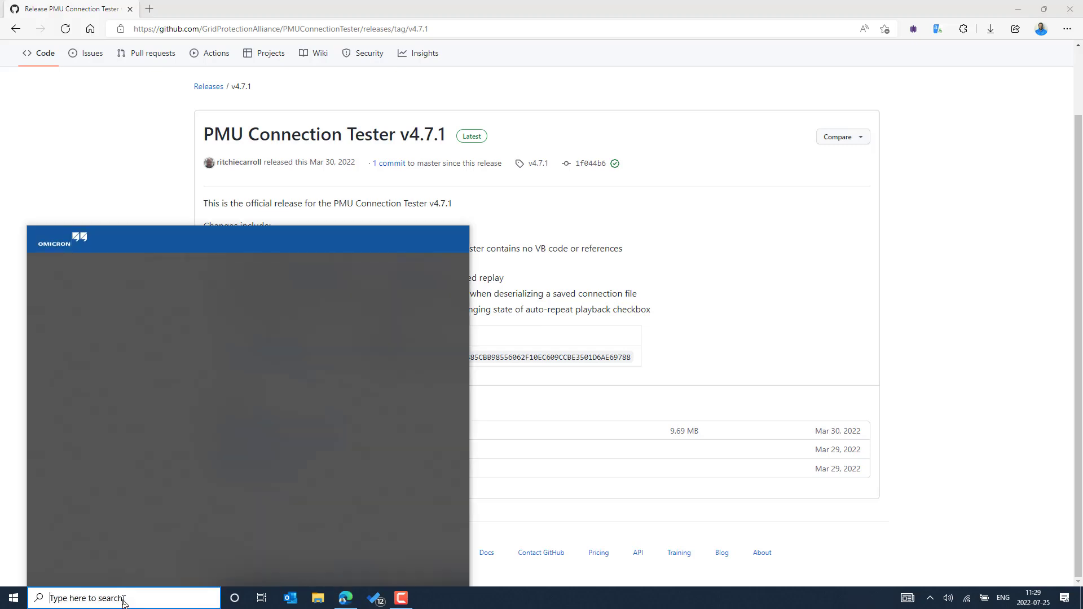
text(pm)
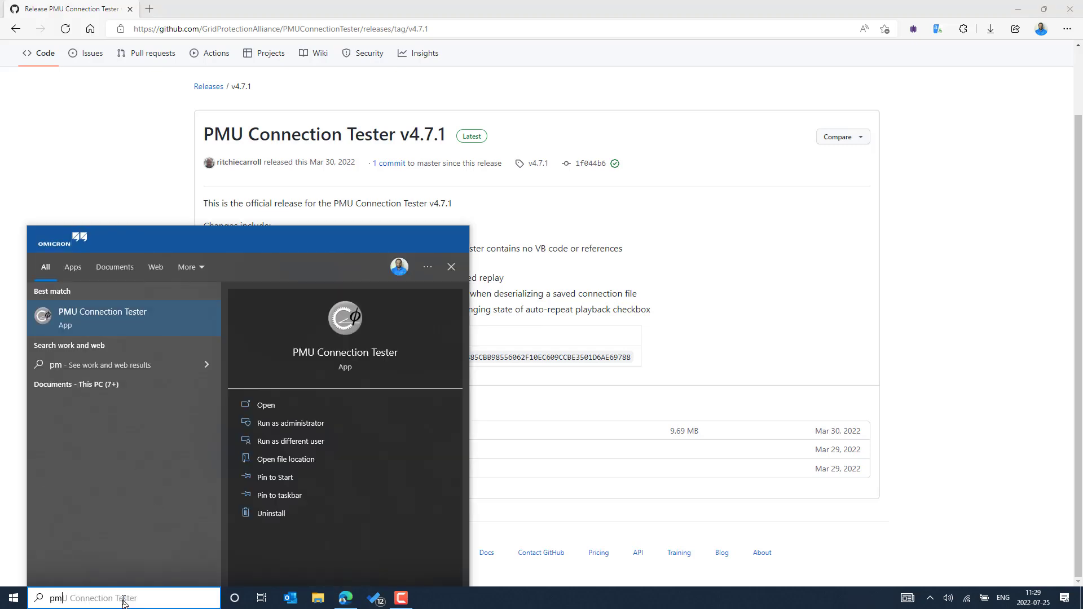
click(133, 315)
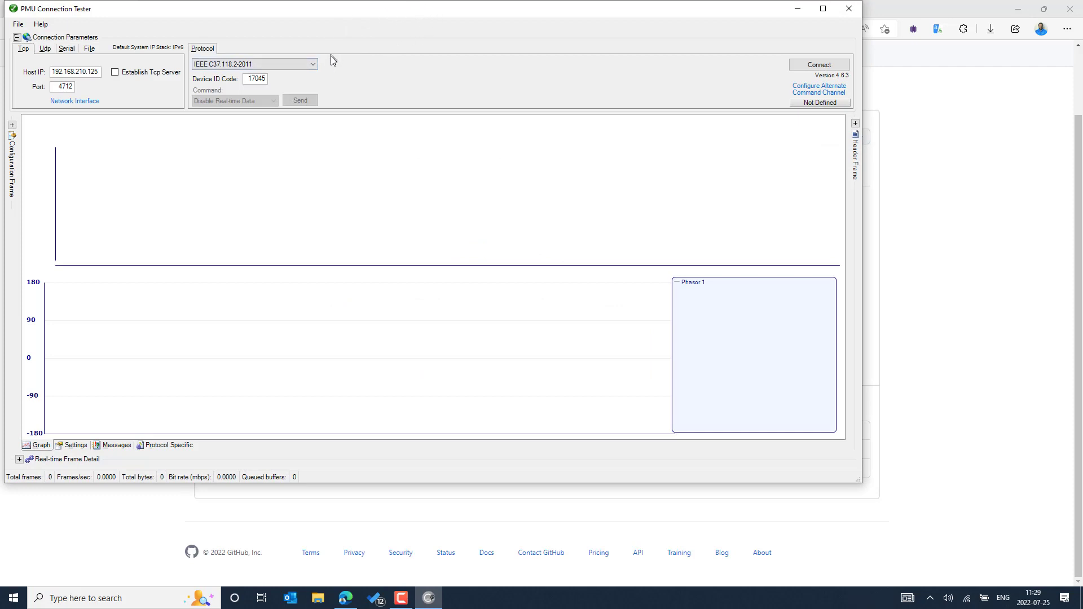
Open the Help menu, close it, and open it again
click(45, 24)
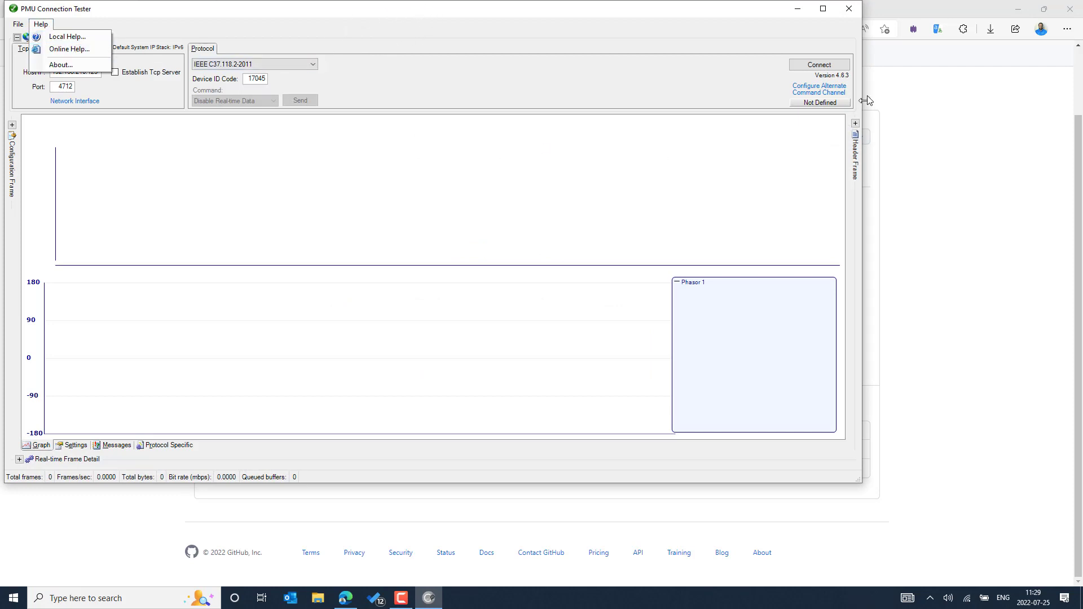
click(839, 83)
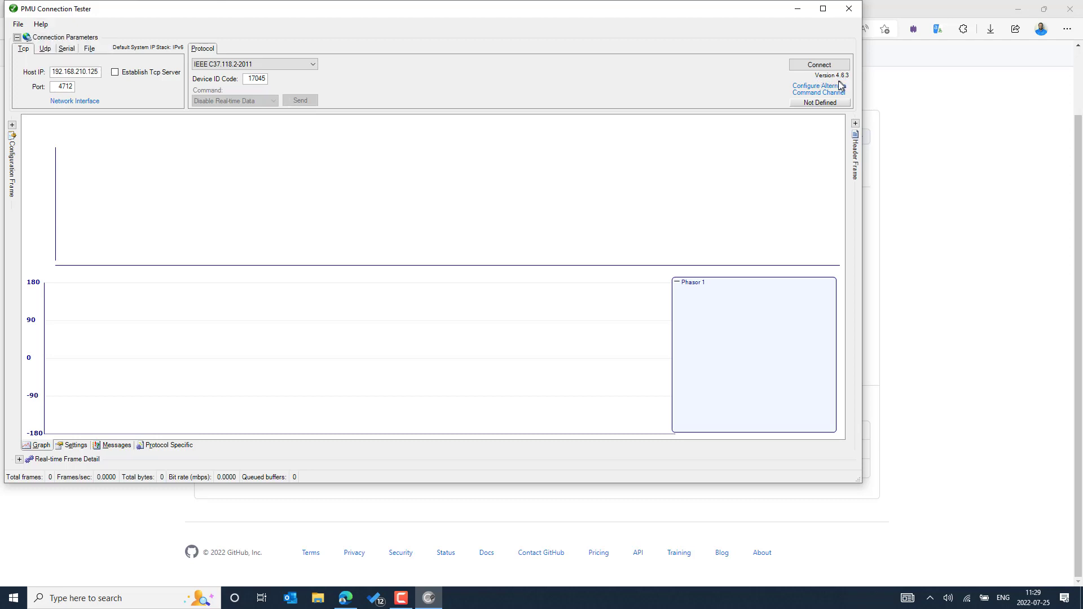
click(43, 25)
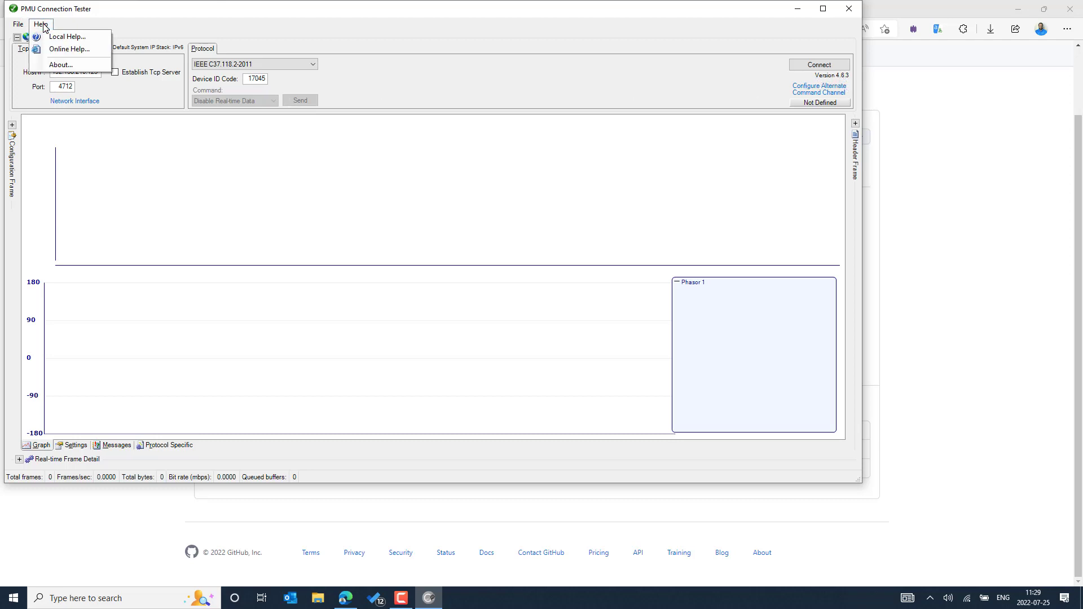
click(74, 65)
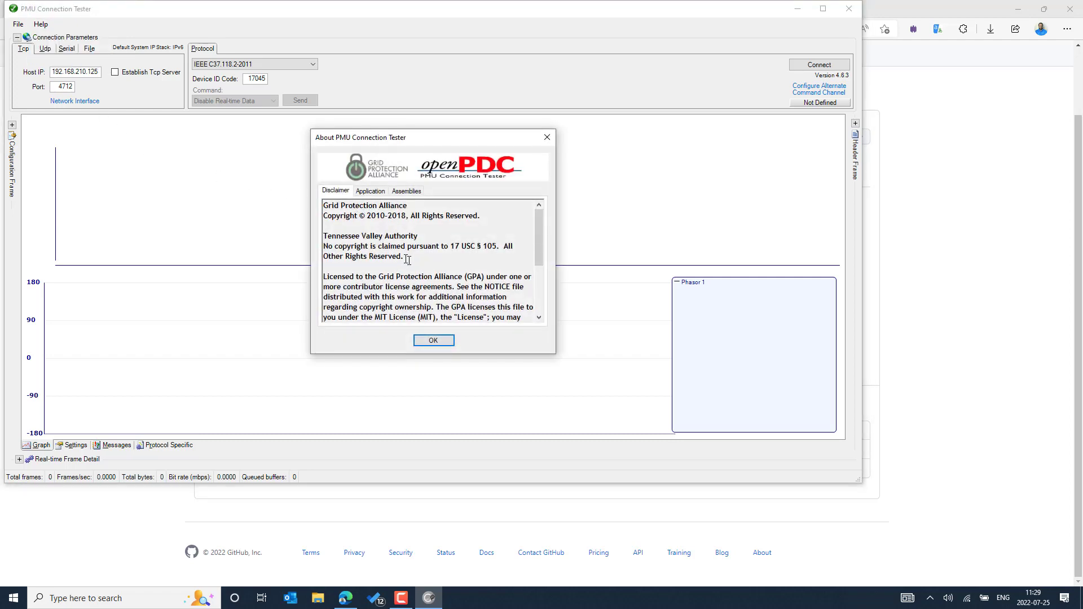
click(371, 191)
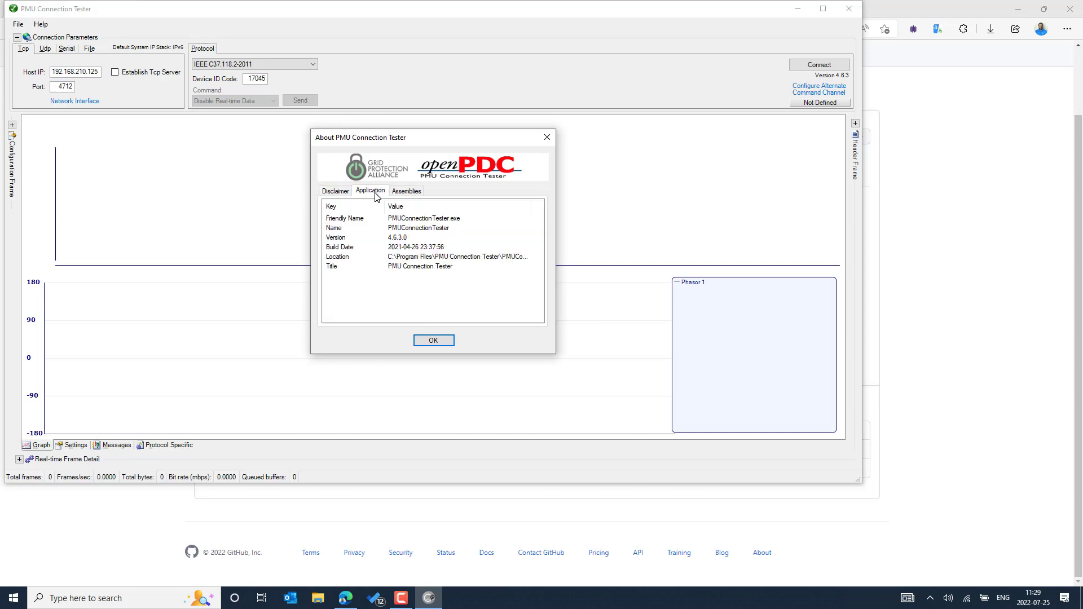
click(387, 241)
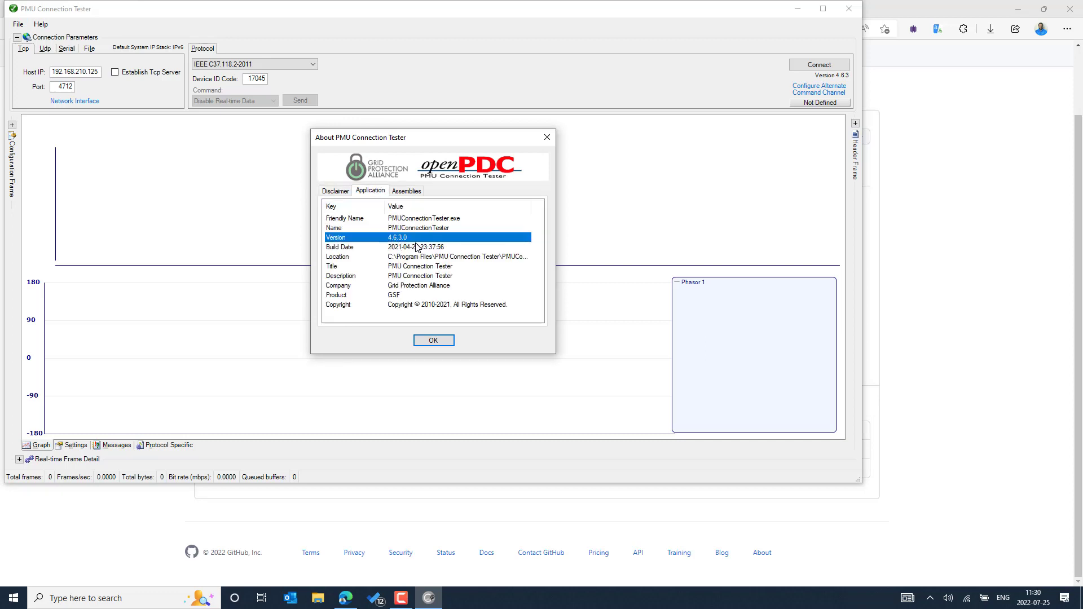
click(388, 248)
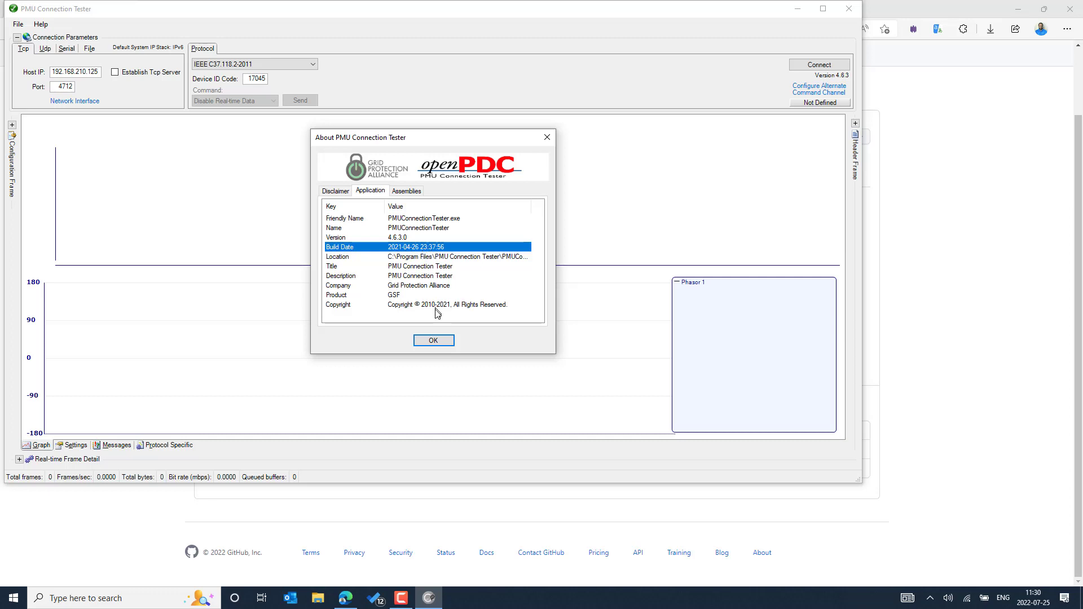
click(433, 341)
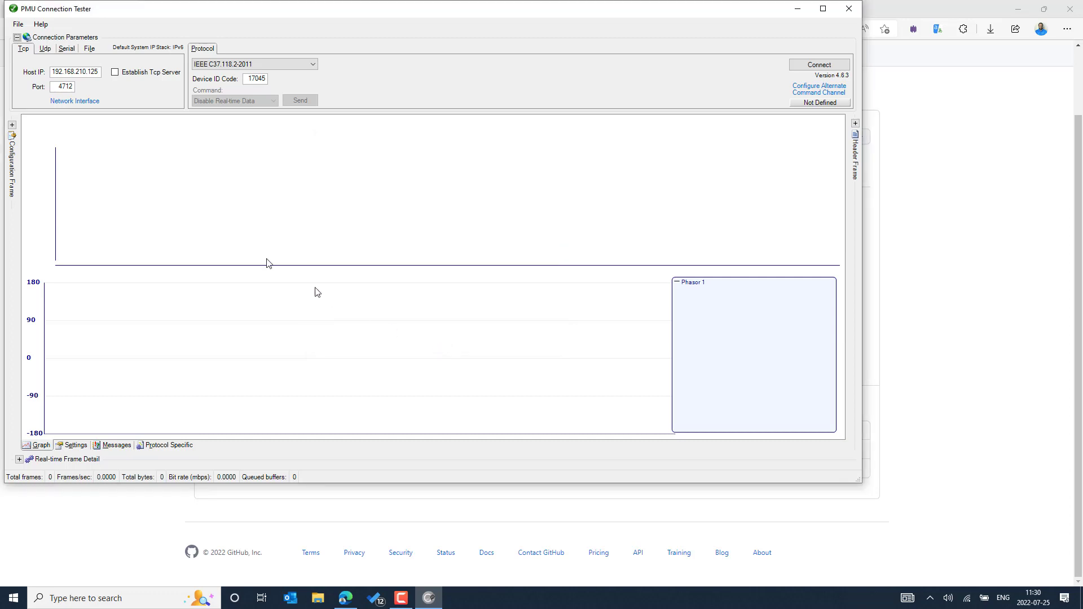
click(236, 67)
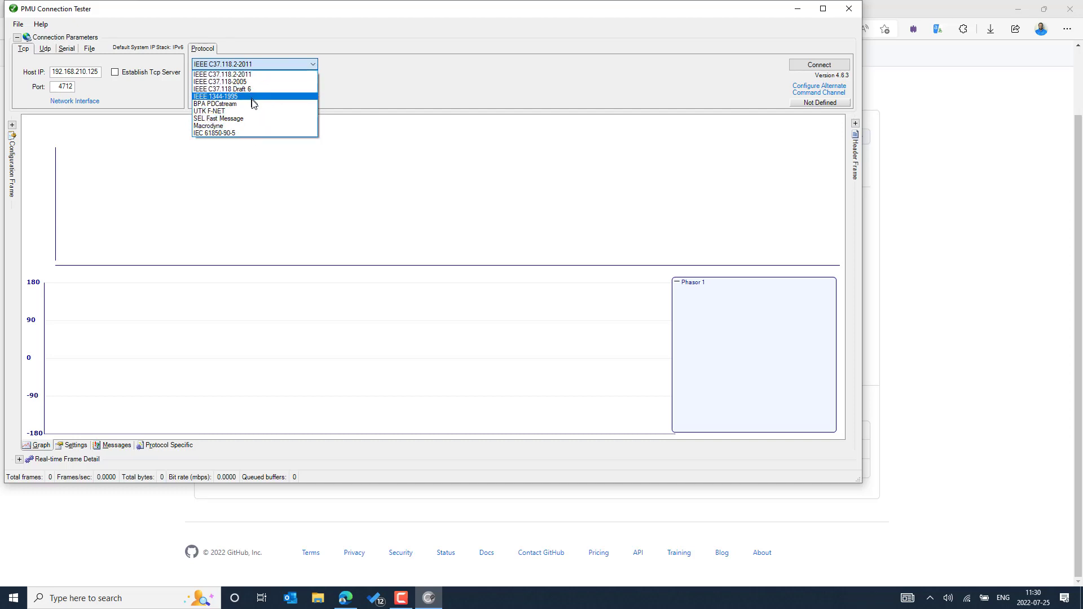
click(345, 36)
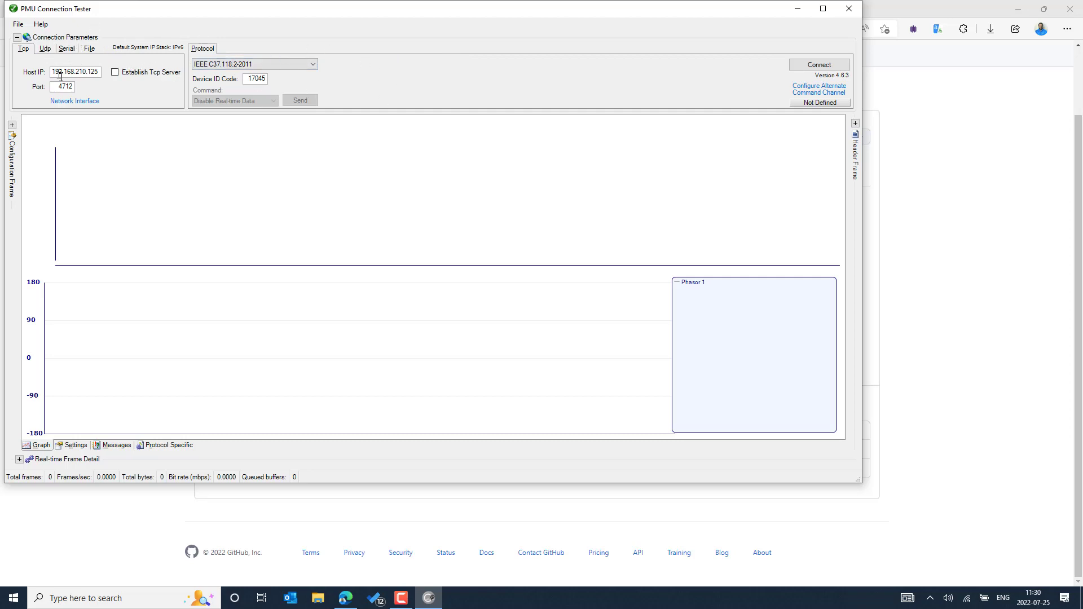
click(43, 51)
click(23, 49)
Search 'mic' and launch MiCOM S1 Agile V2.1.4 to its Start Page
click(85, 598)
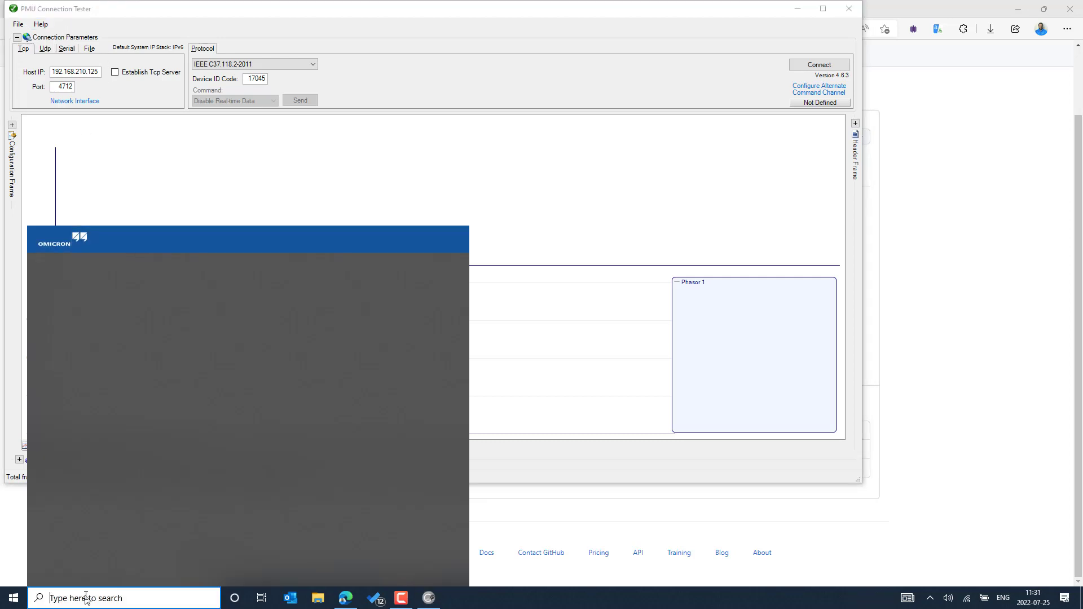
text(mic)
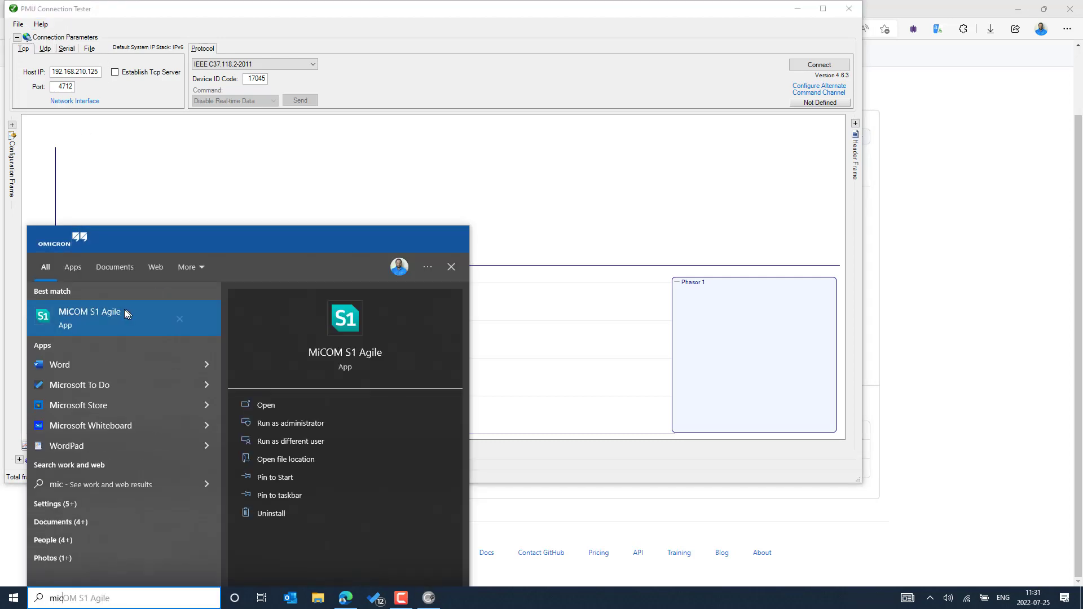
click(124, 309)
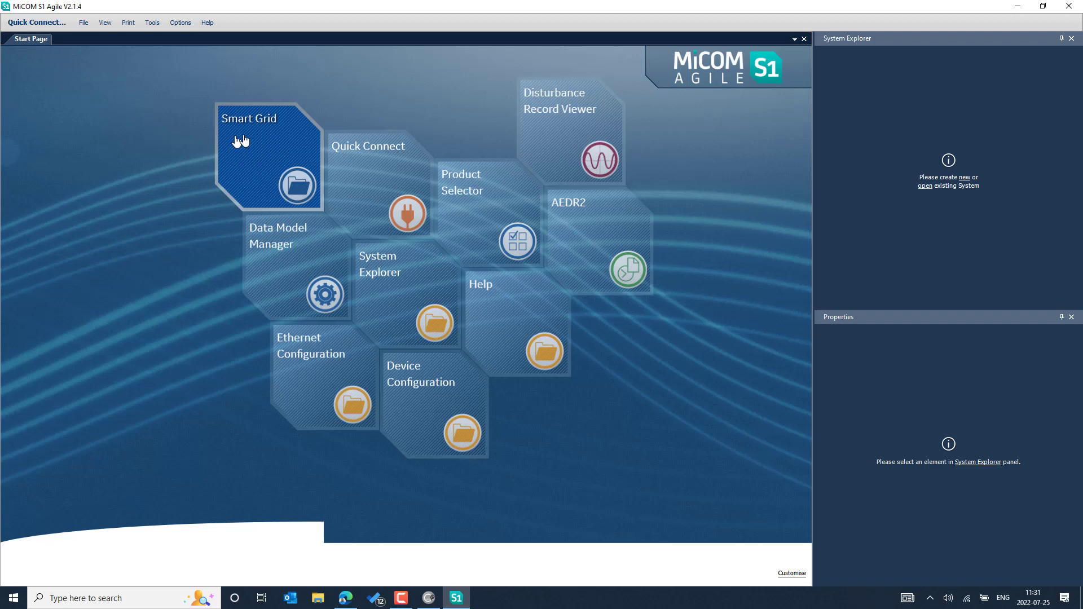
click(288, 185)
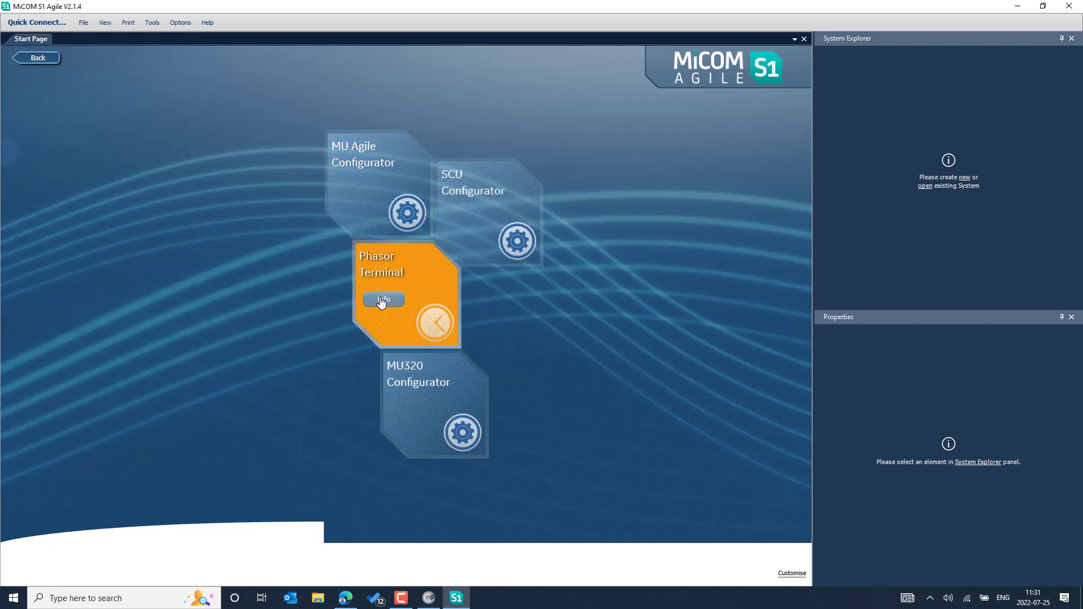
click(382, 299)
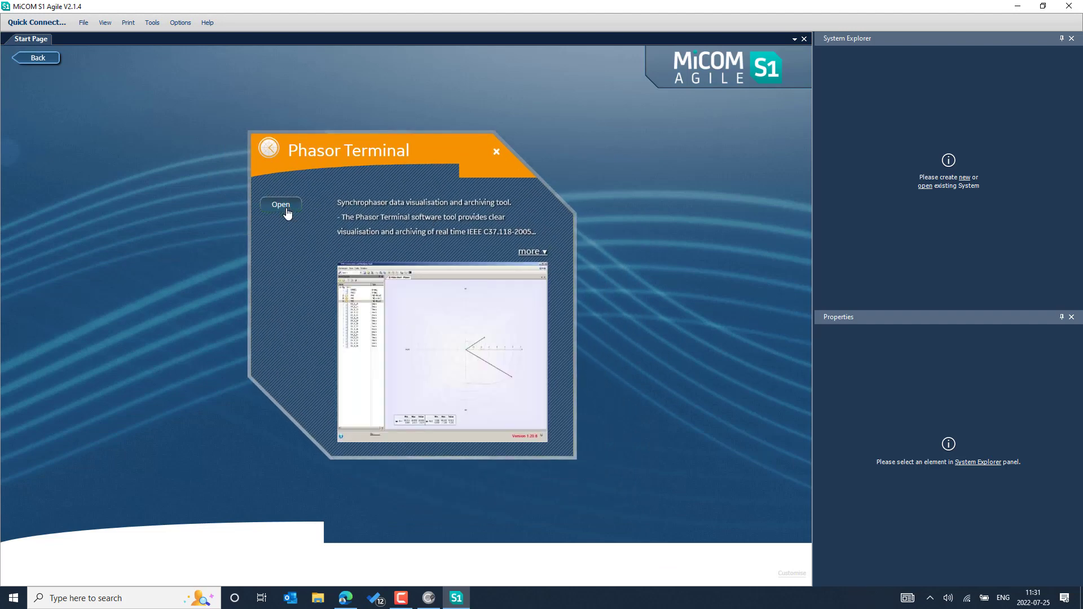
click(281, 205)
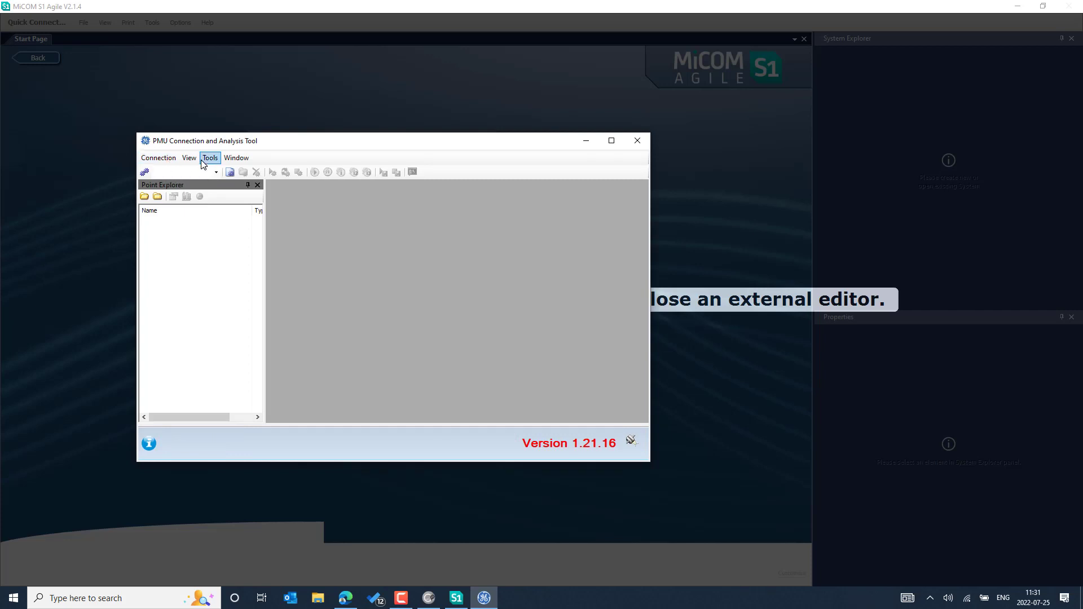
click(633, 140)
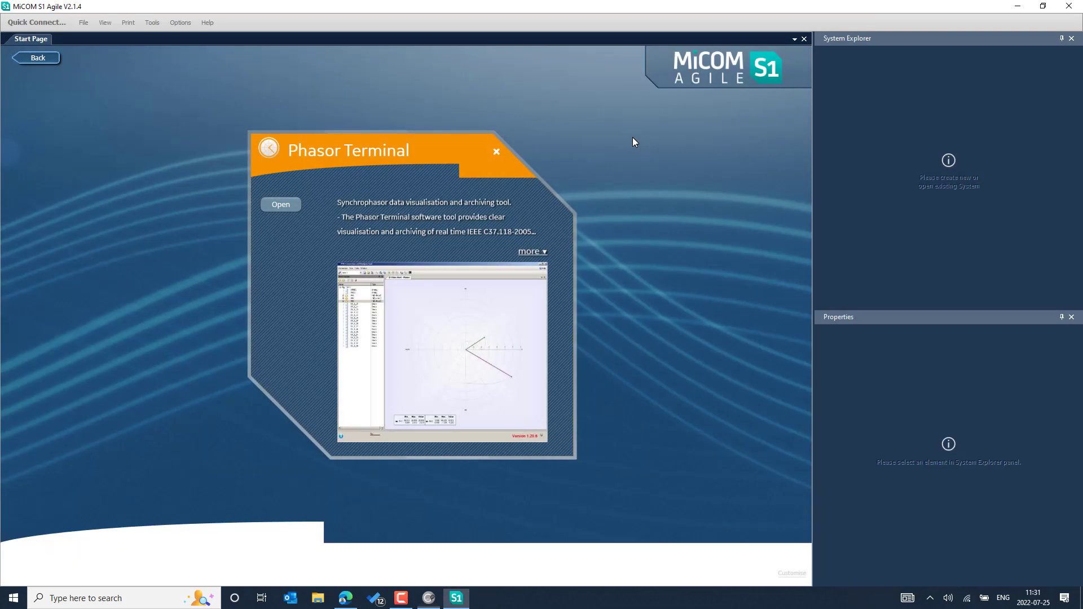
click(34, 59)
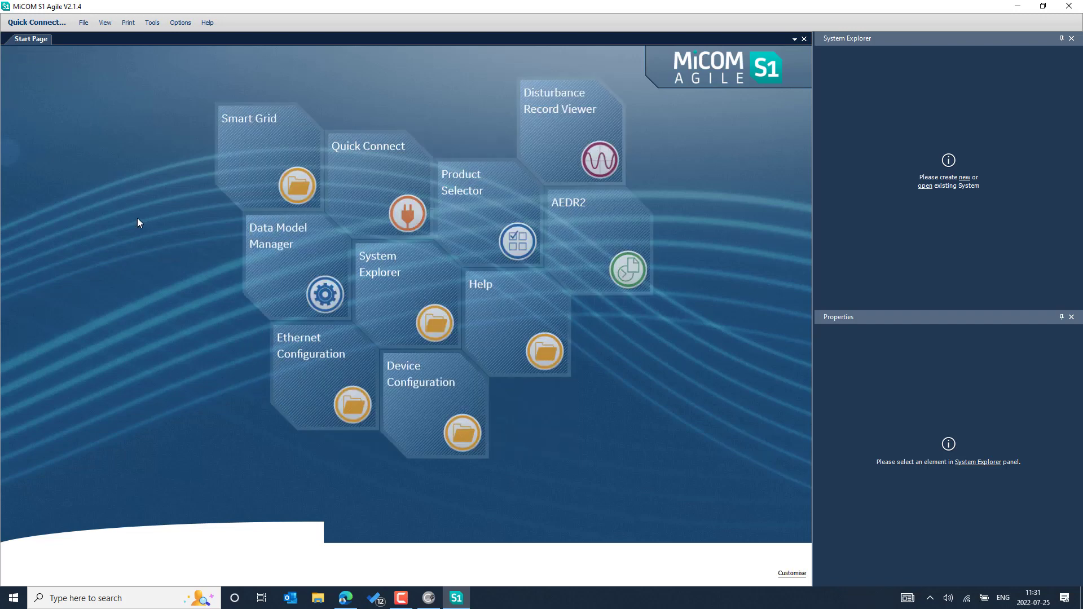
Glance at PMU Connection Tester, then exit MiCOM S1 Agile with File > Exit
click(429, 598)
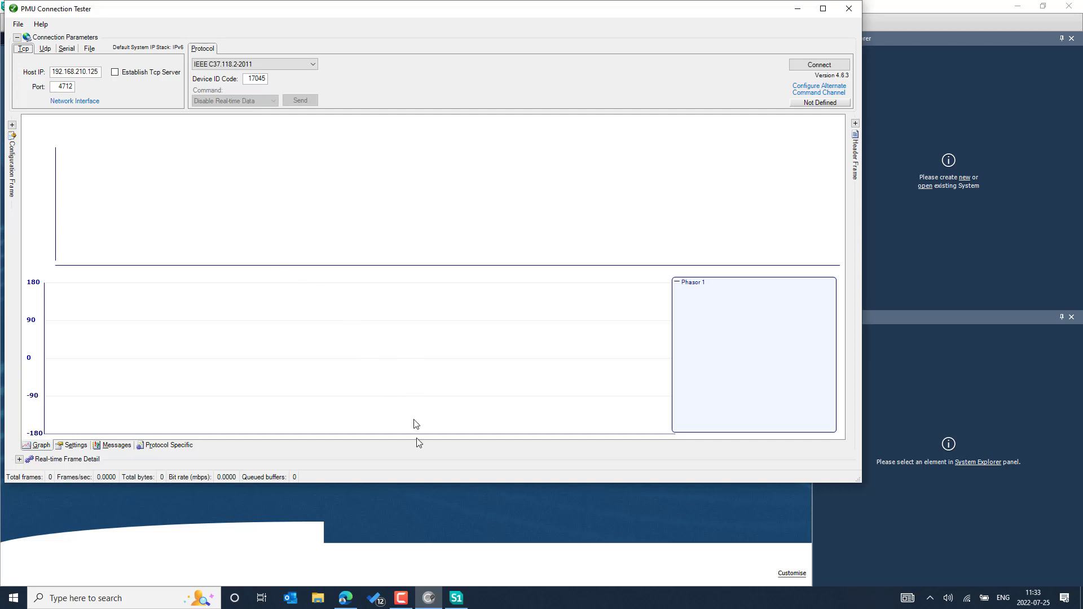
click(456, 598)
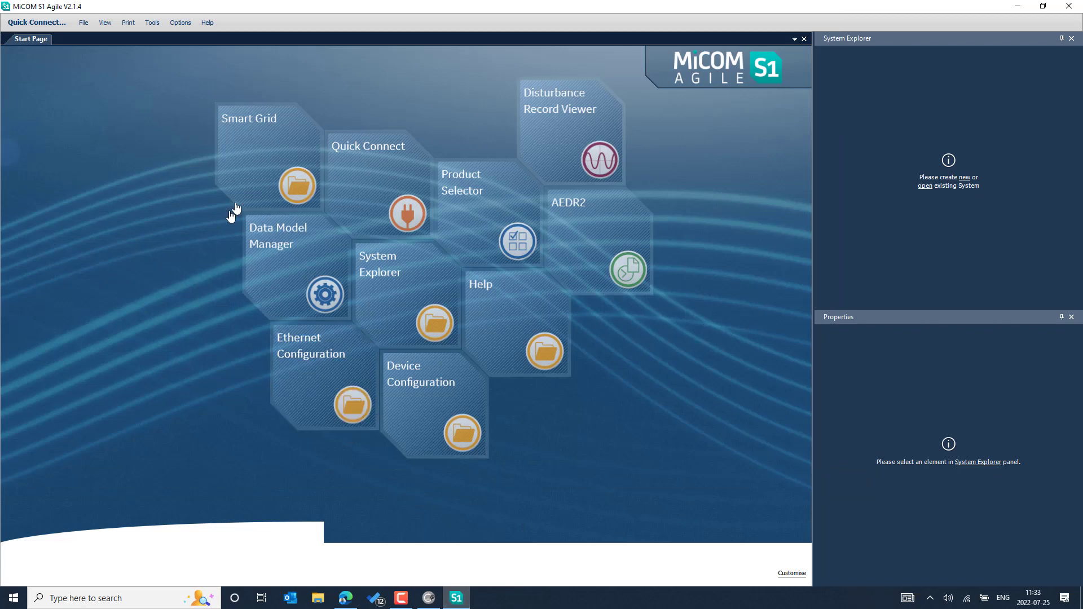
click(82, 24)
click(103, 181)
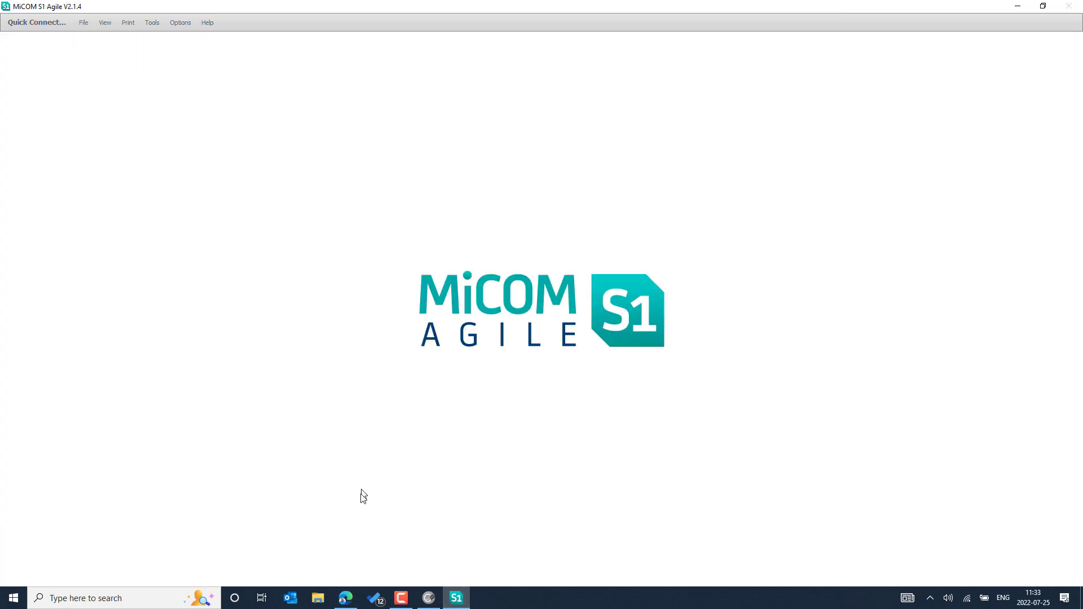
Download PMUConnectionTester.Installs.zip from the v4.7.1 assets and show it in its folder
click(346, 598)
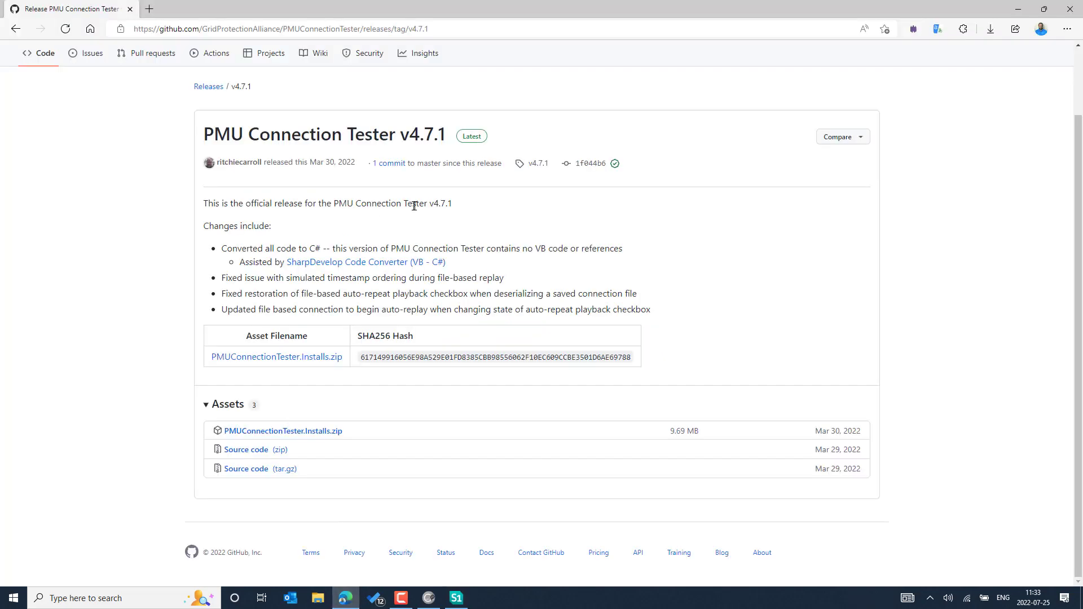
click(279, 432)
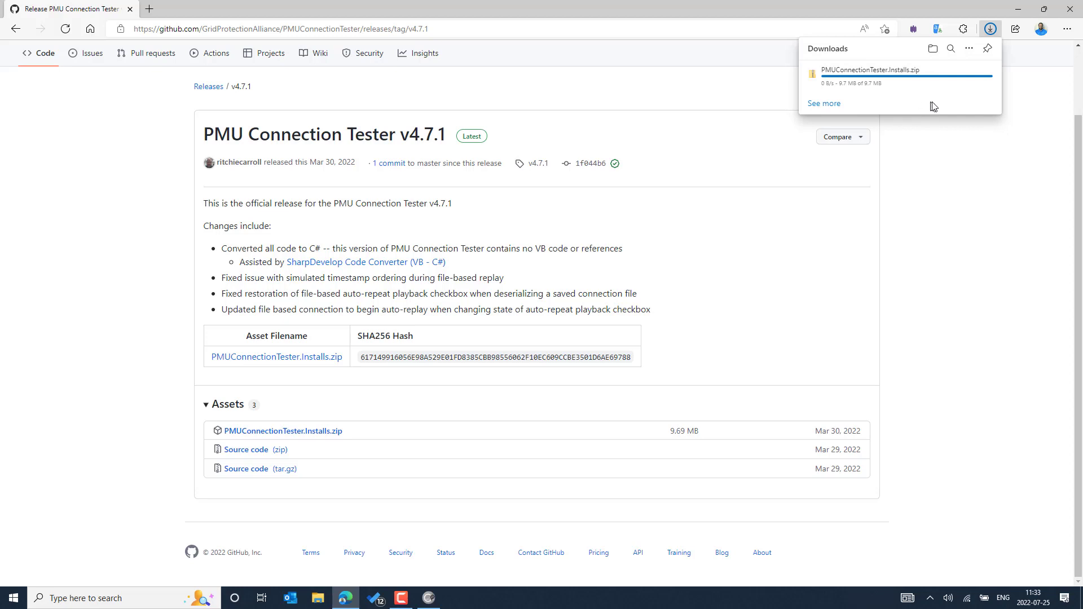
mouse_move(918, 68)
click(989, 31)
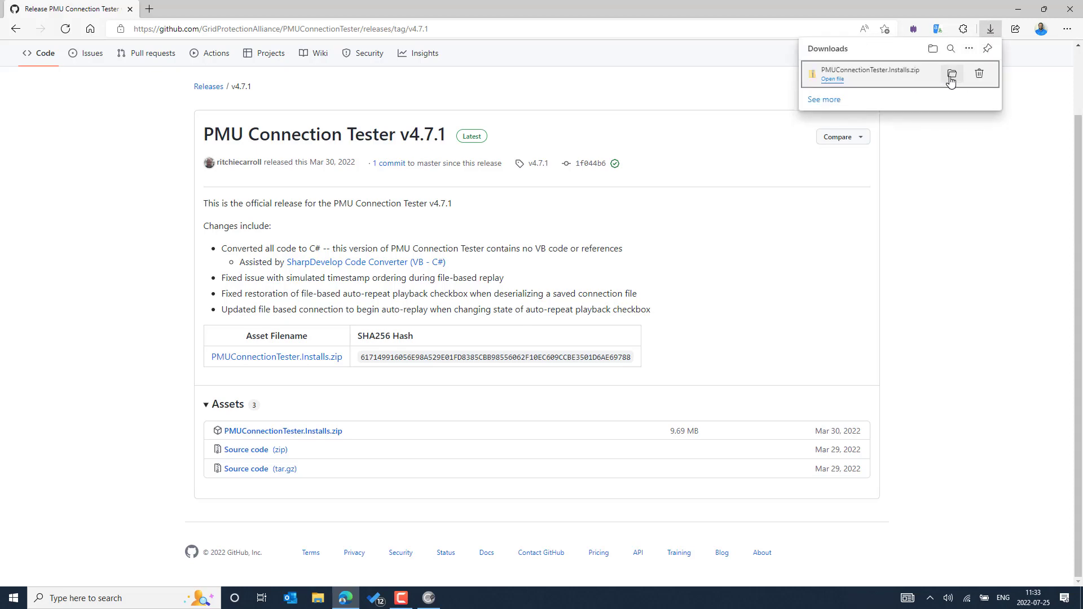
click(951, 79)
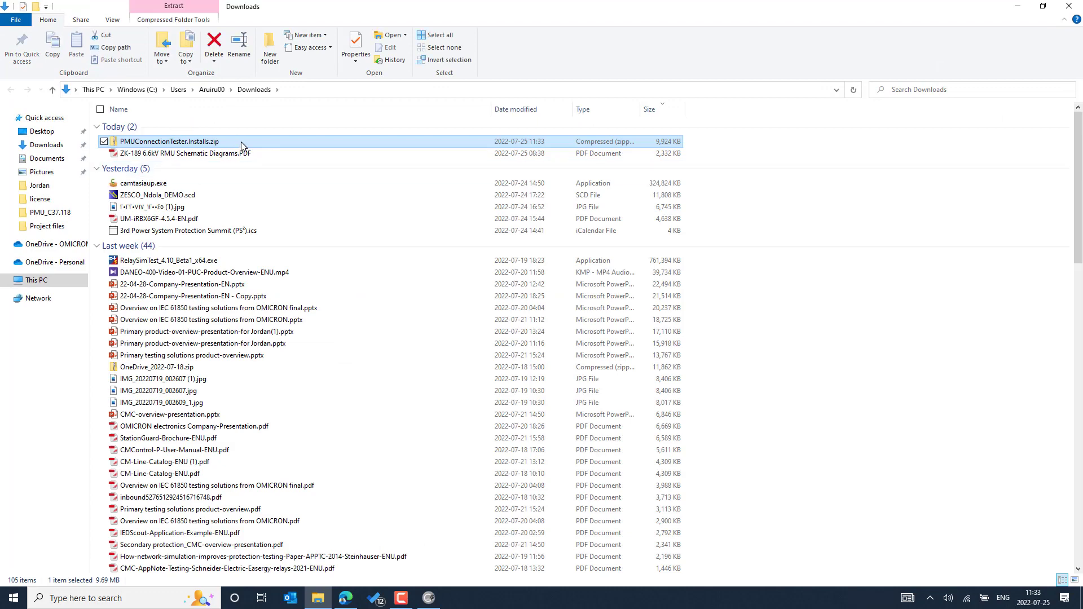
Extract the zip with 7-Zip to PMUConnectionTester.Installs\, open it, and widen the Name column
right_click(241, 142)
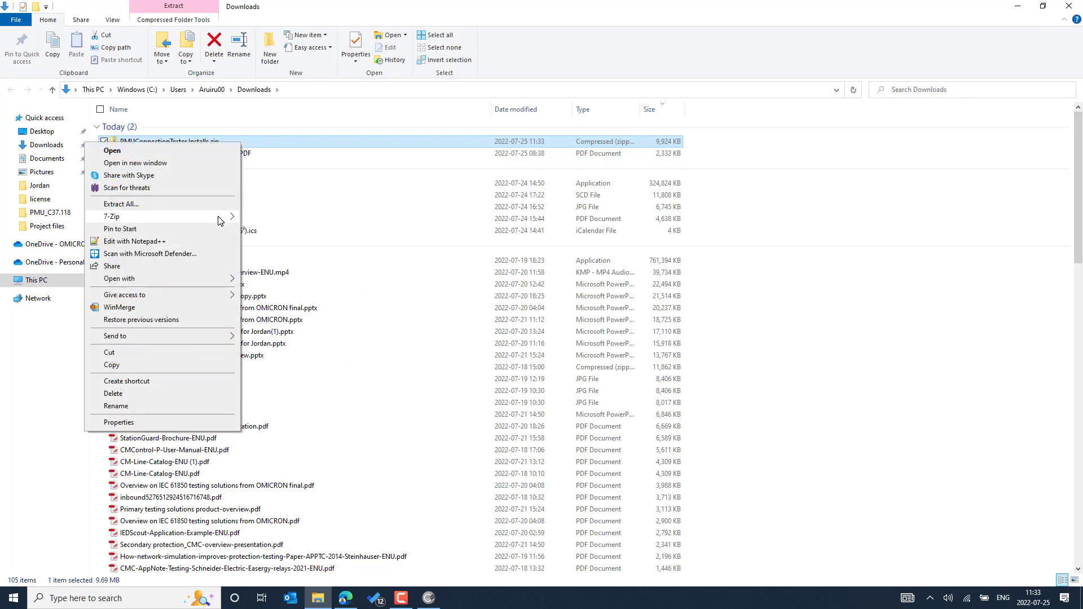
mouse_move(223, 216)
click(314, 268)
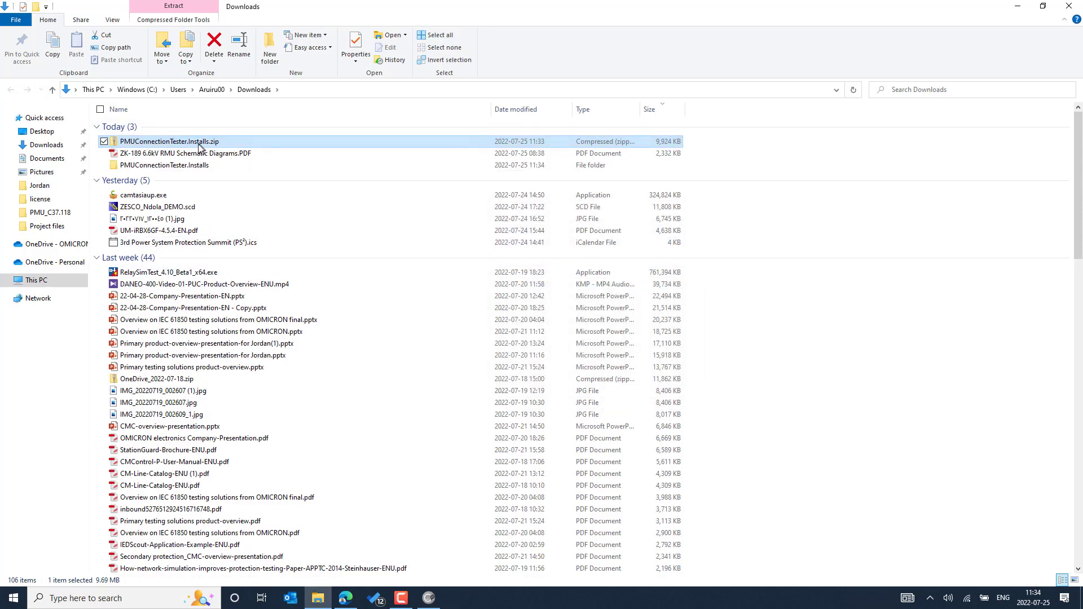
click(198, 166)
double_click(198, 169)
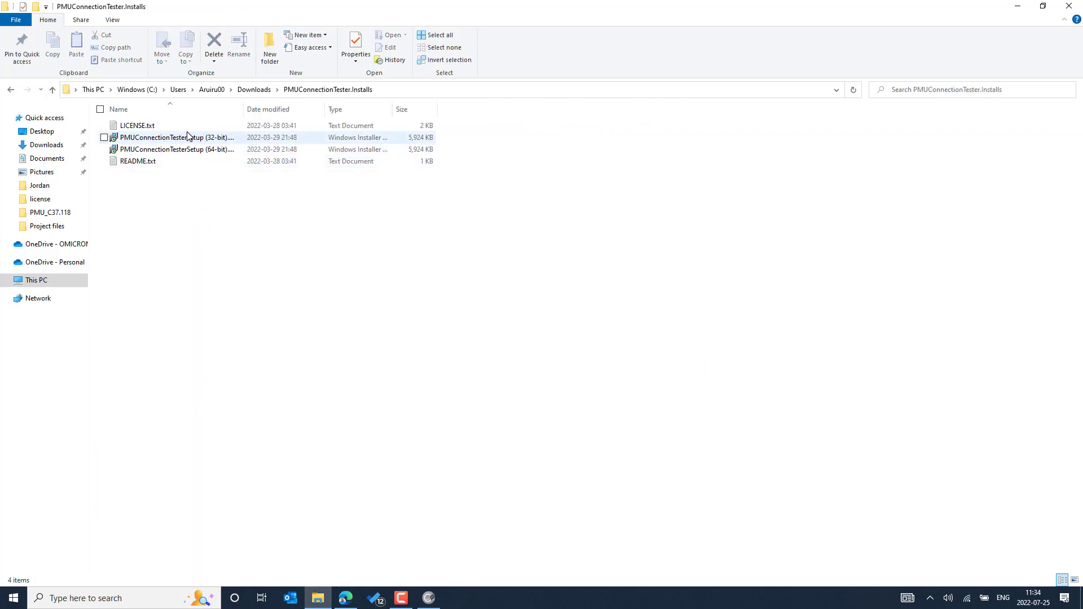
drag(244, 109, 340, 109)
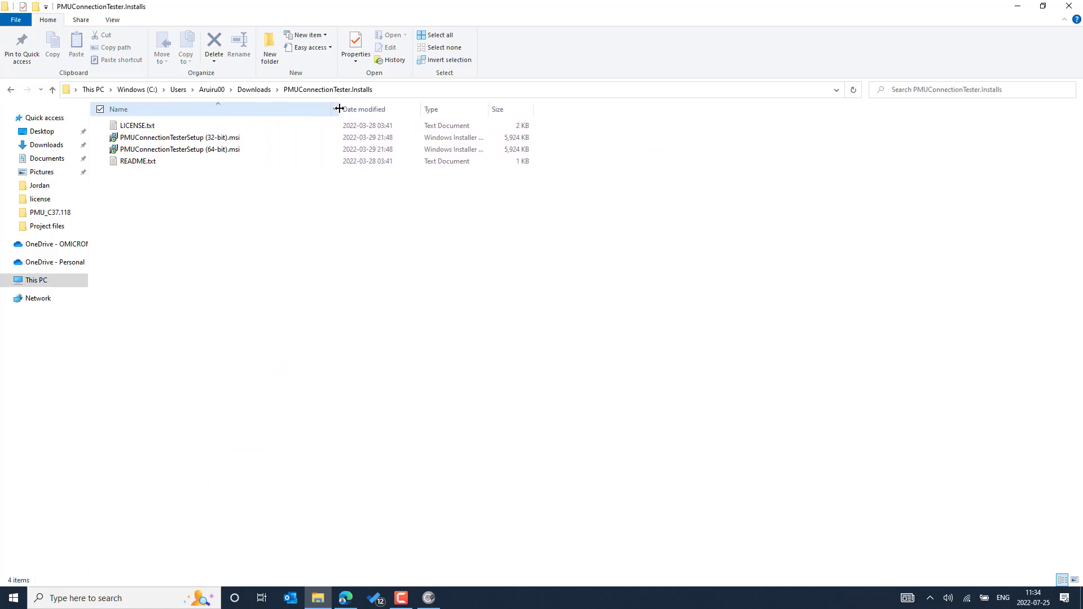
click(238, 149)
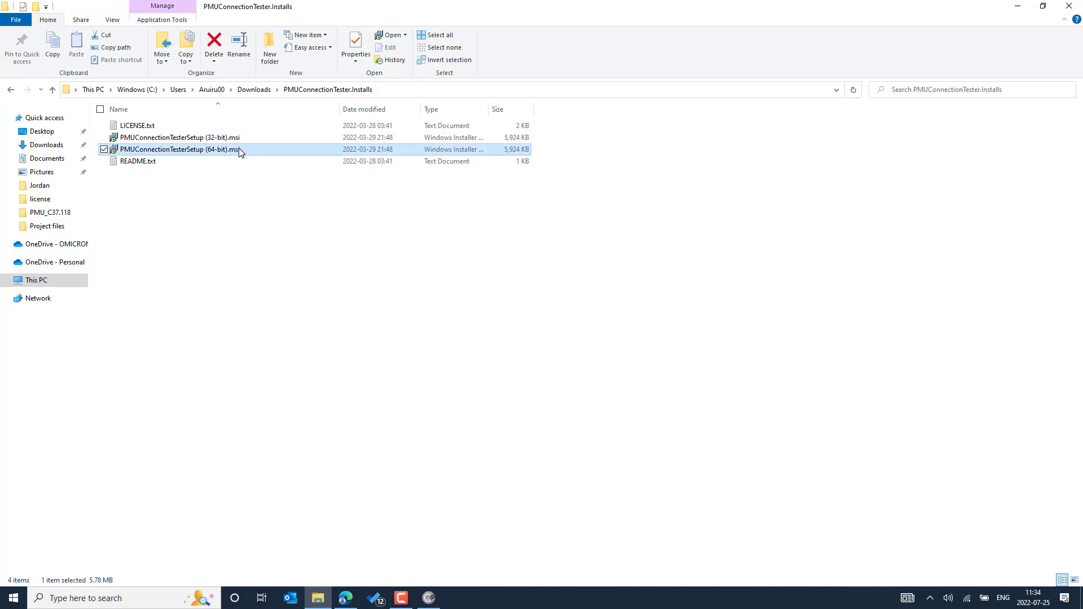
Install PMUConnectionTesterSetup (64-bit).msi for everyone into C:\Program Files\PMU Connection Tester\
right_click(239, 149)
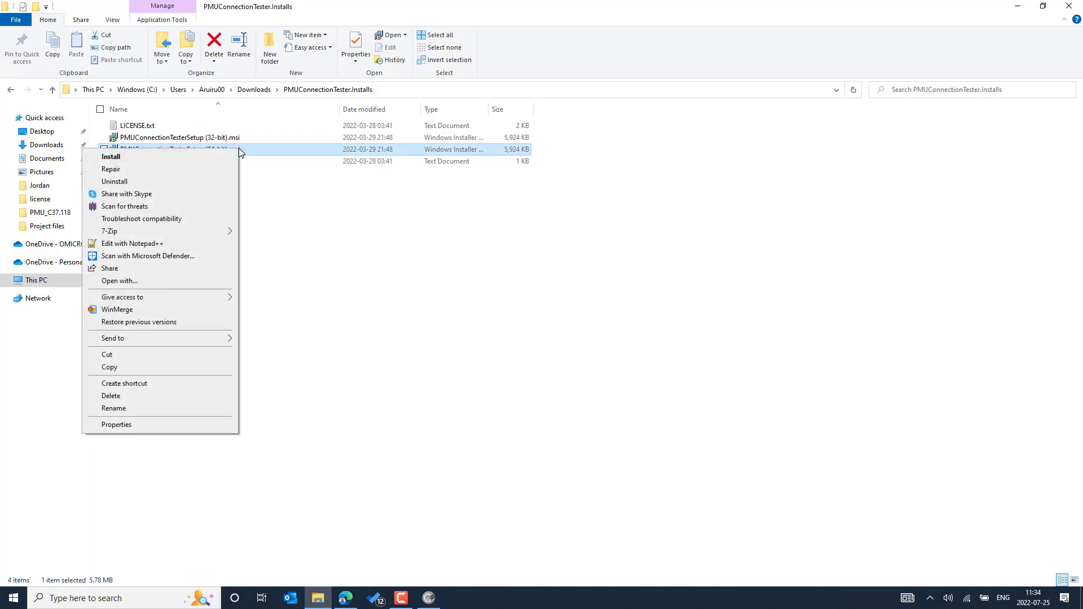
click(188, 161)
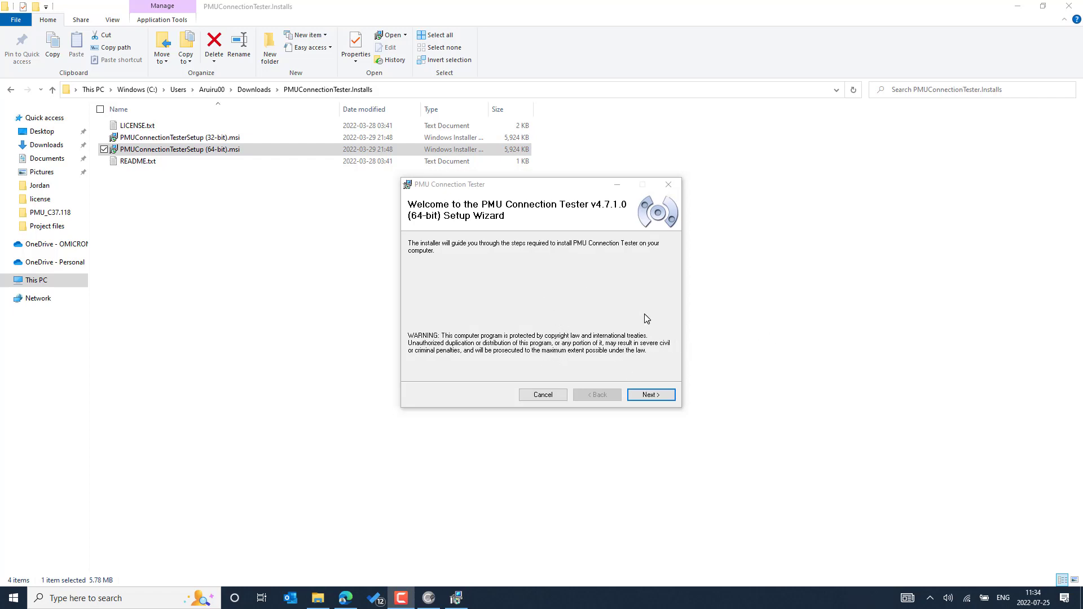
click(653, 394)
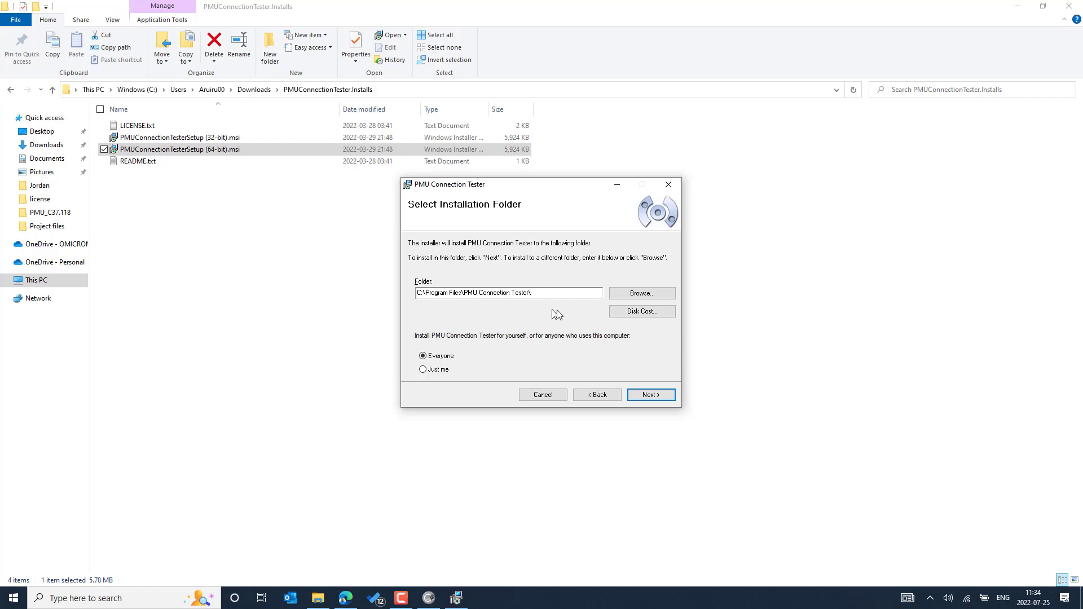
click(649, 396)
click(648, 395)
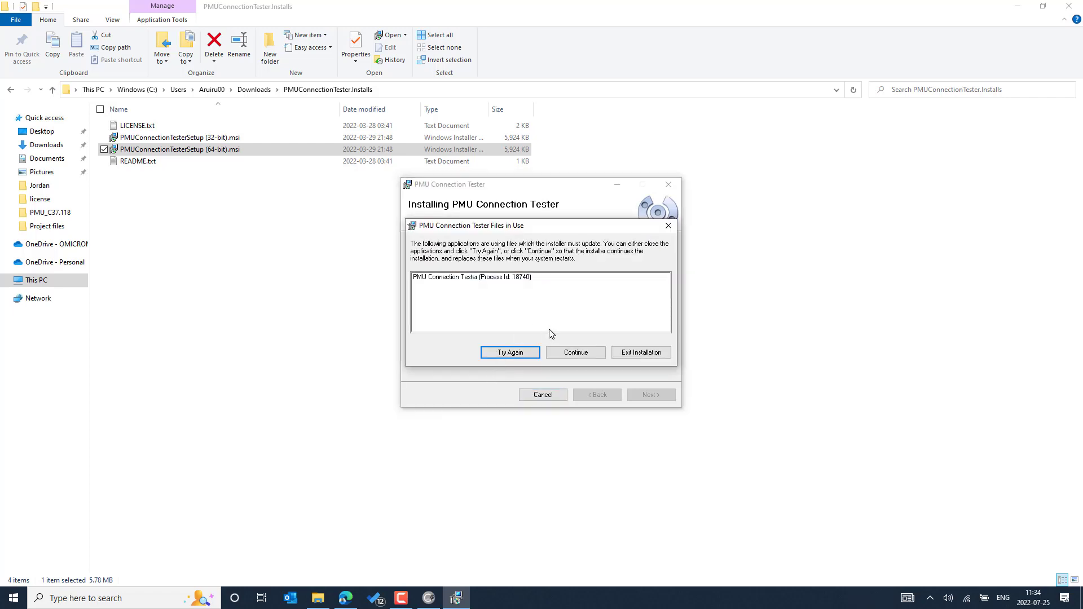
Exit the older PMU Connection Tester and continue past the Files in Use dialog
click(429, 598)
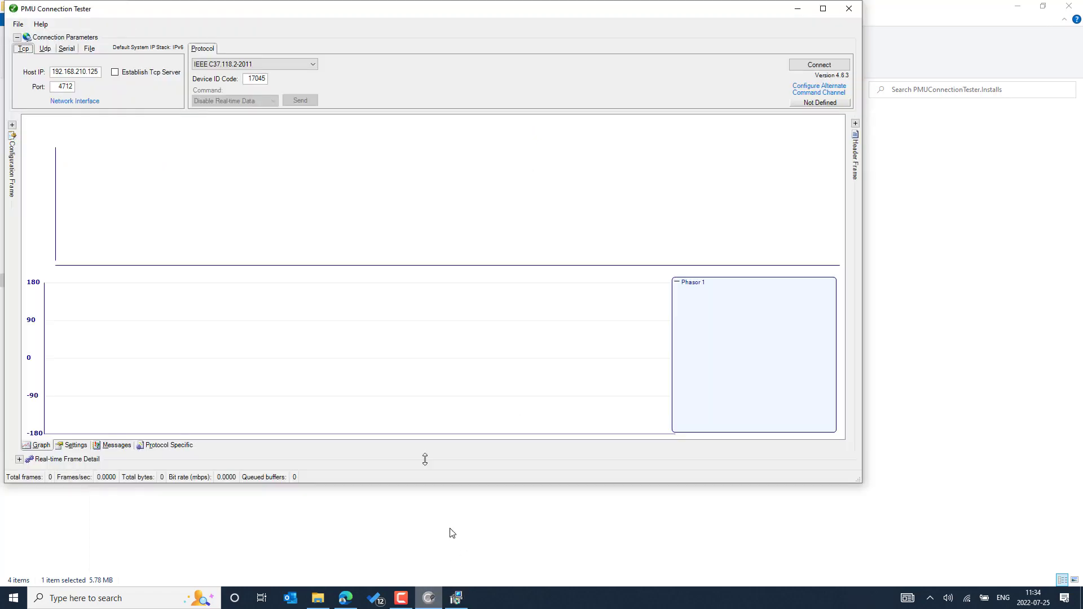
click(20, 25)
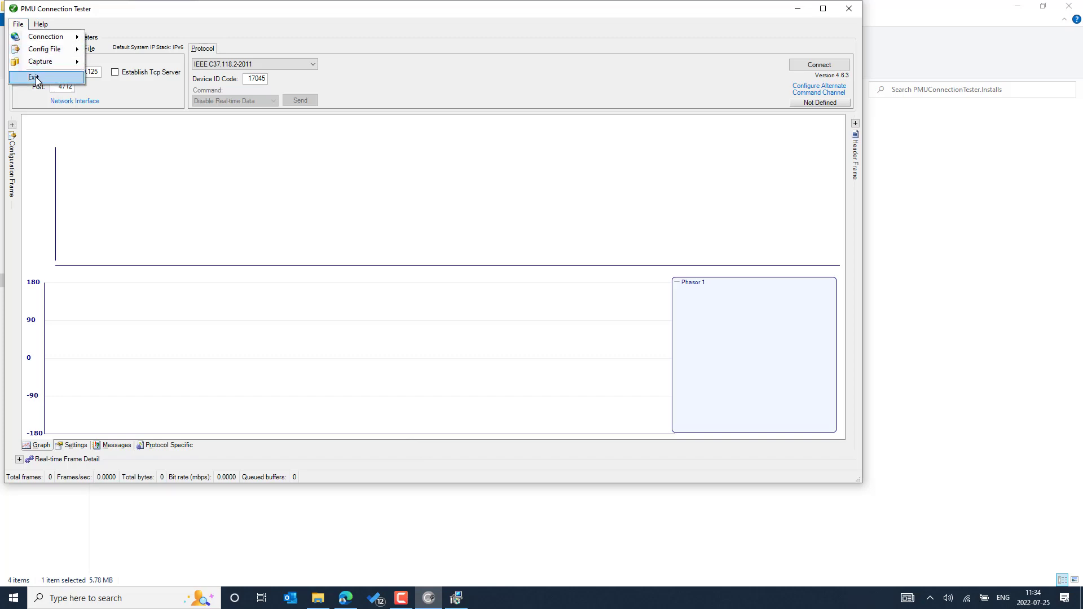
click(36, 77)
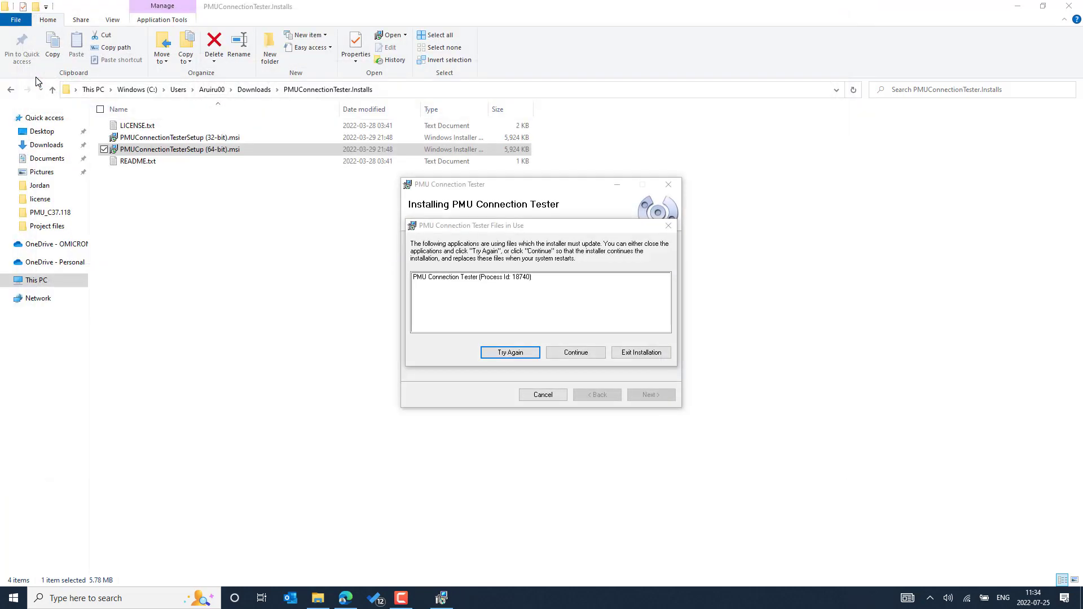
click(576, 356)
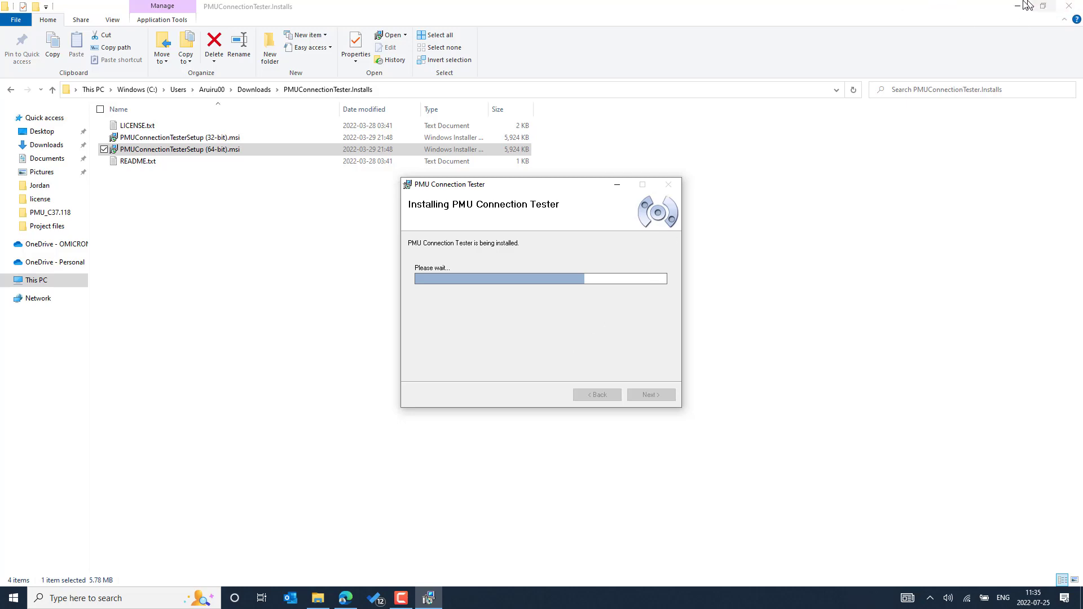
click(346, 598)
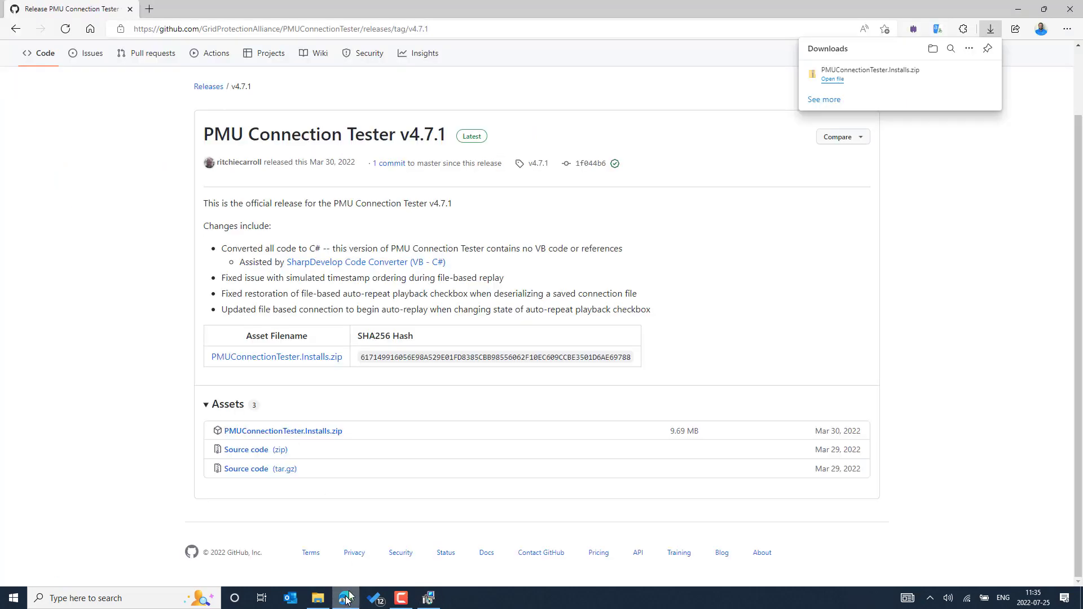
scroll(177, 174, up, 2)
scroll(176, 173, up, 1)
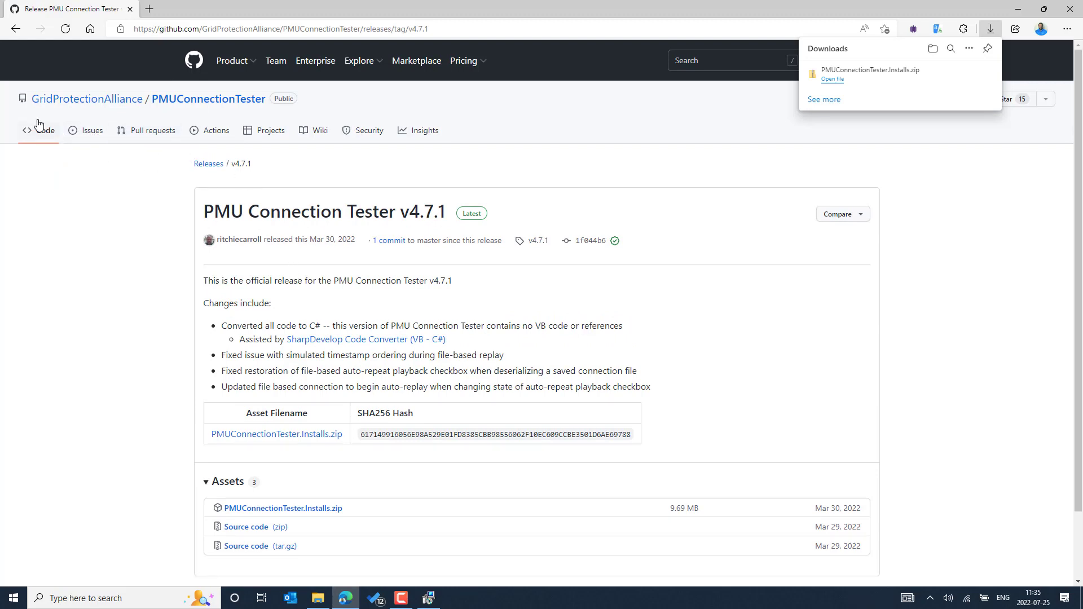
click(317, 135)
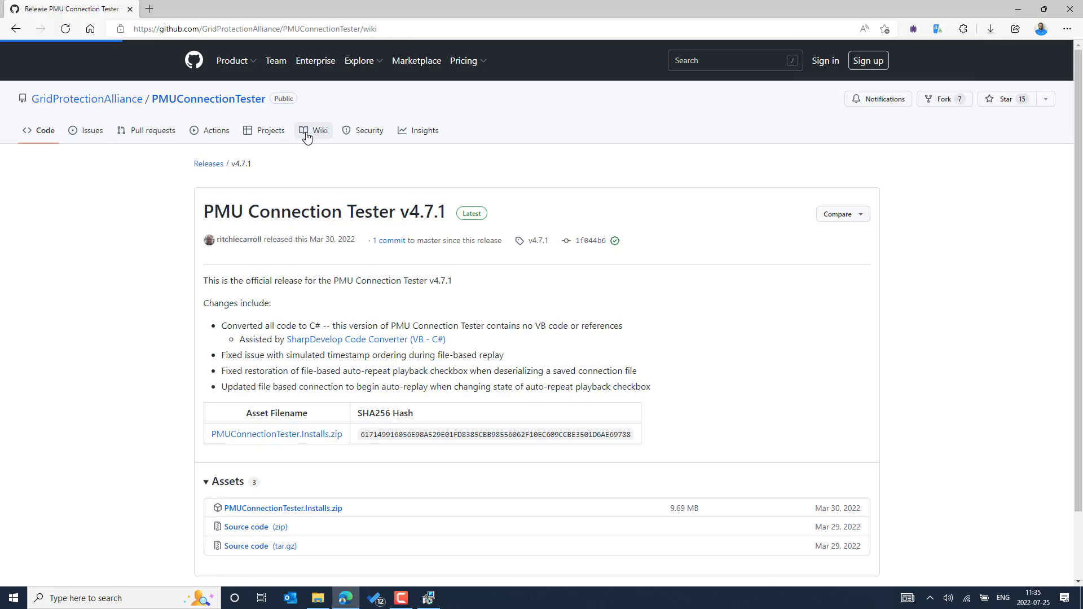
scroll(339, 186, down, 15)
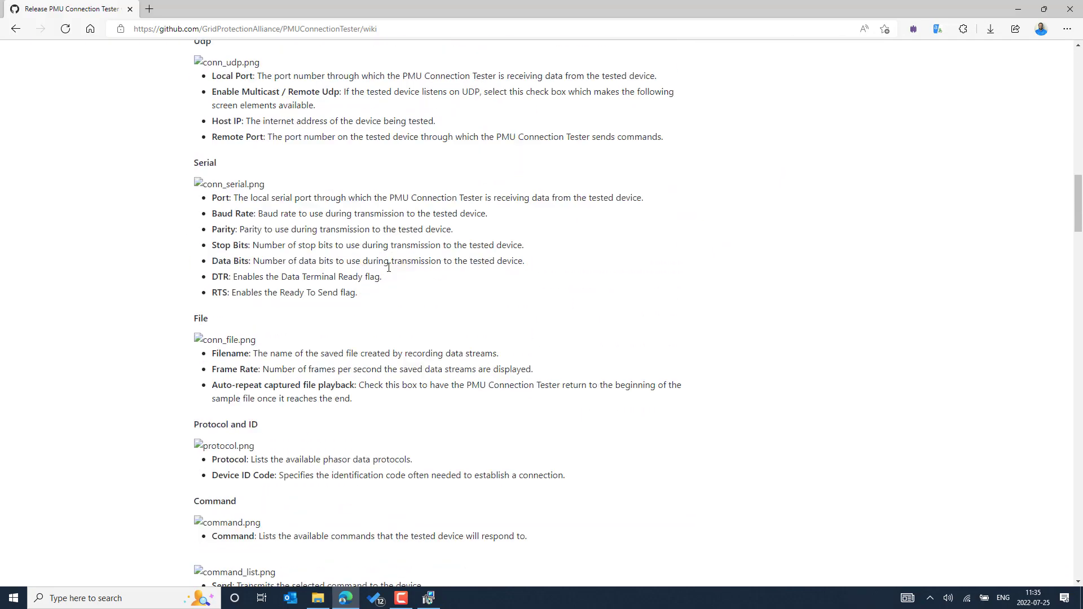
scroll(367, 203, up, 20)
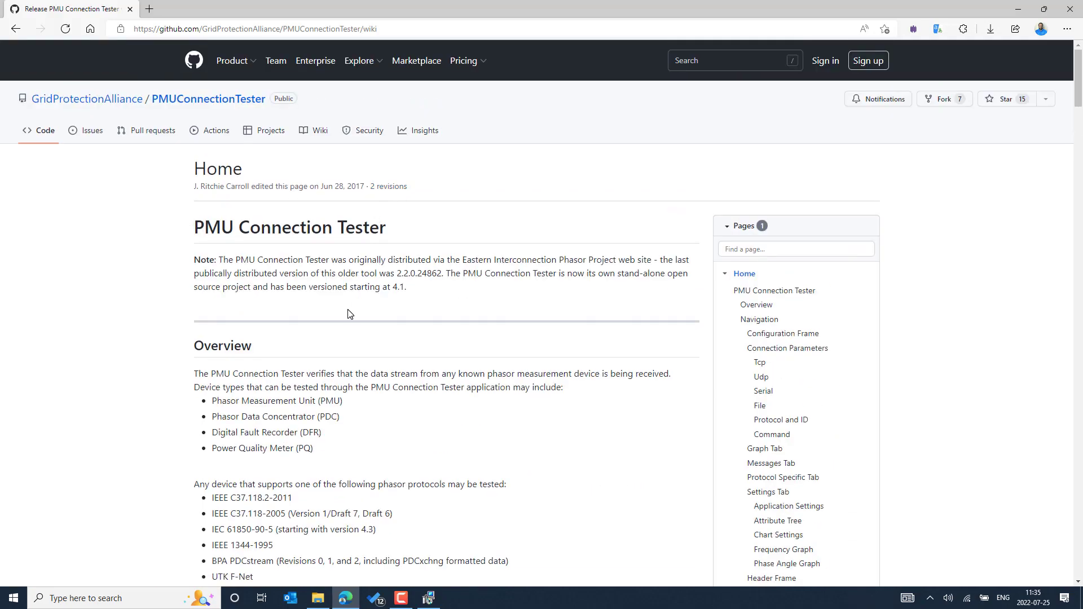
scroll(346, 312, down, 15)
scroll(347, 314, up, 14)
scroll(347, 314, up, 1)
drag(1076, 81, 1078, 108)
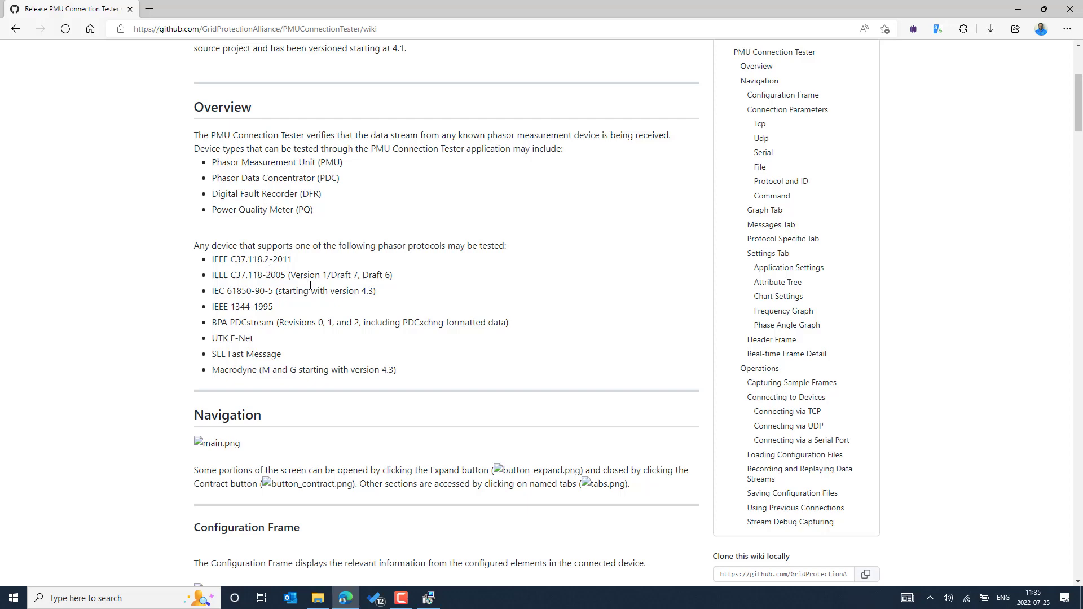
scroll(299, 319, up, 4)
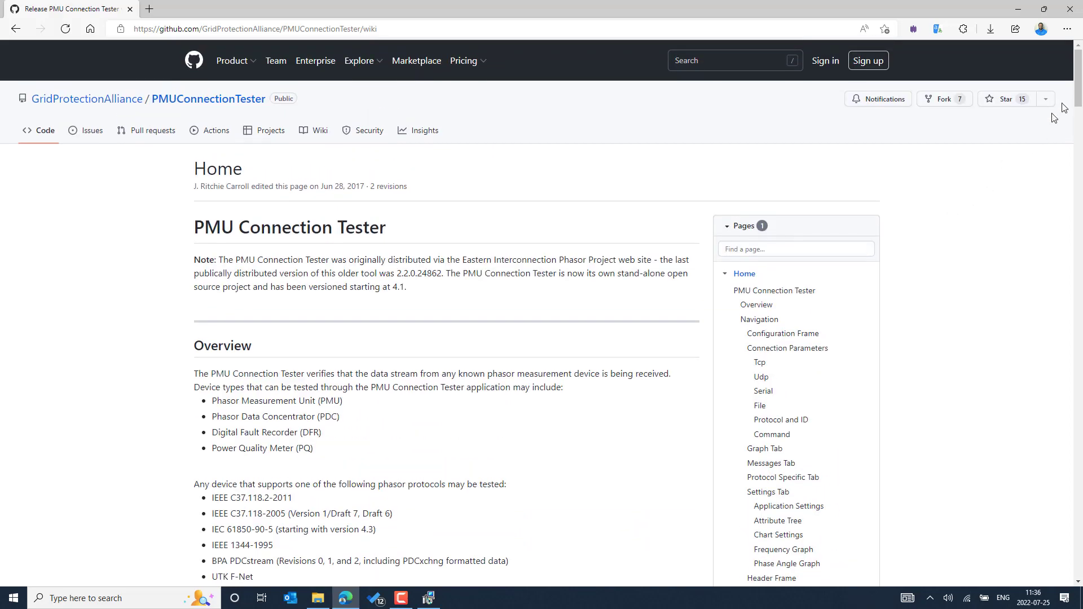
drag(1075, 101, 1081, 502)
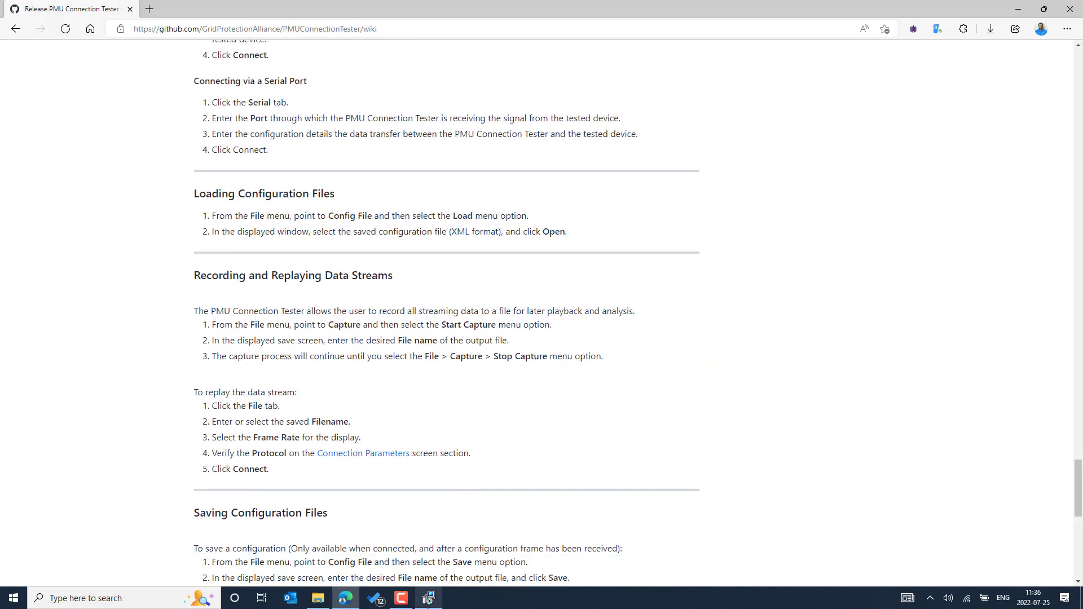
Bring the installer forward and wait until it shows Installation Complete
click(427, 599)
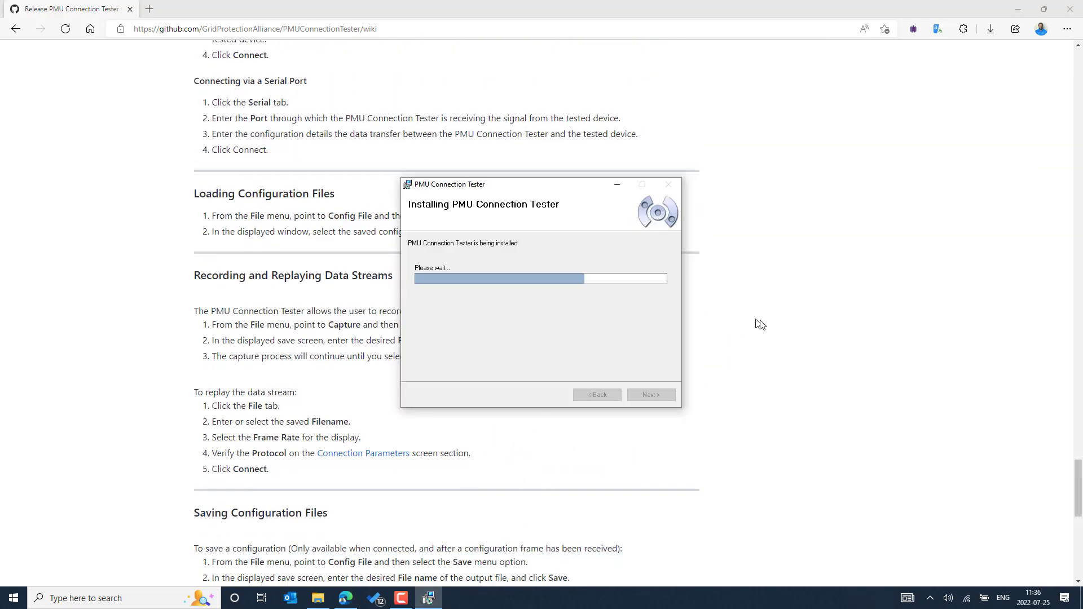
scroll(879, 390, down, 10)
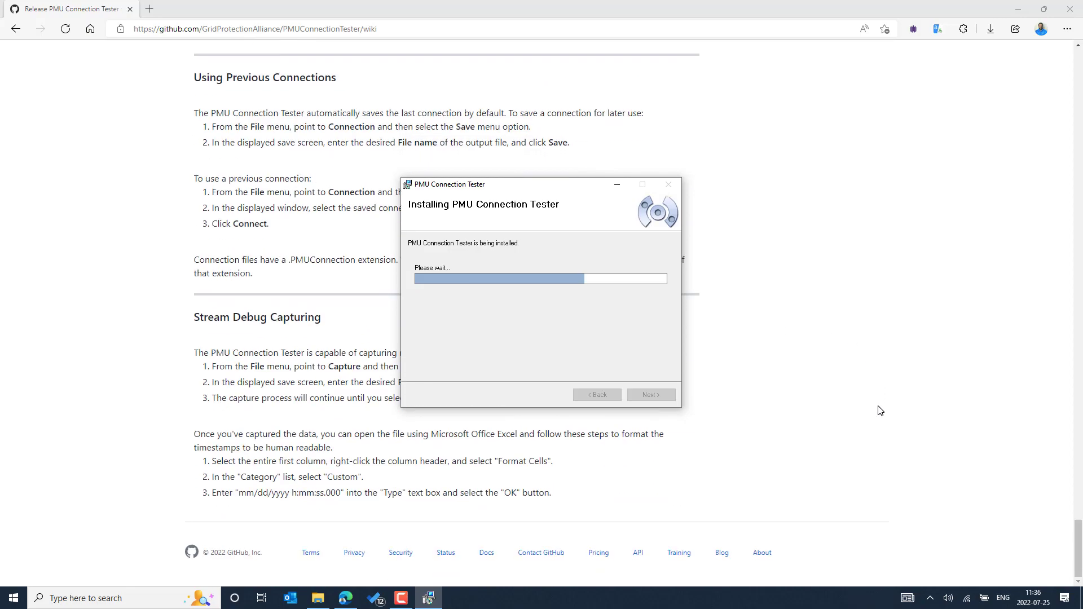
scroll(880, 410, up, 20)
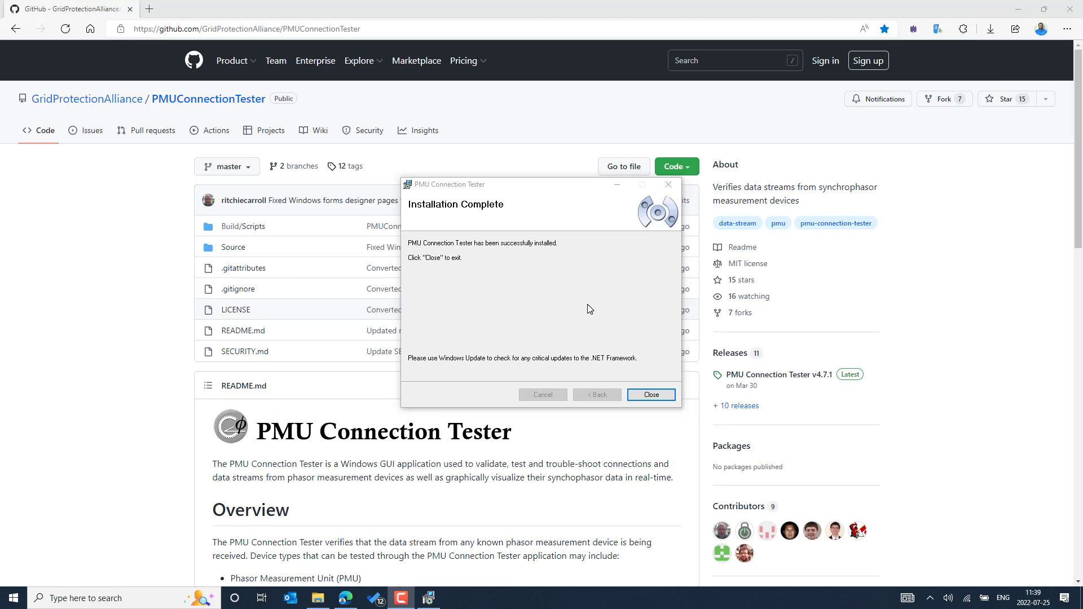
Close the completed installer, then filter the repository's Issues tab to its 4 closed issues
click(650, 396)
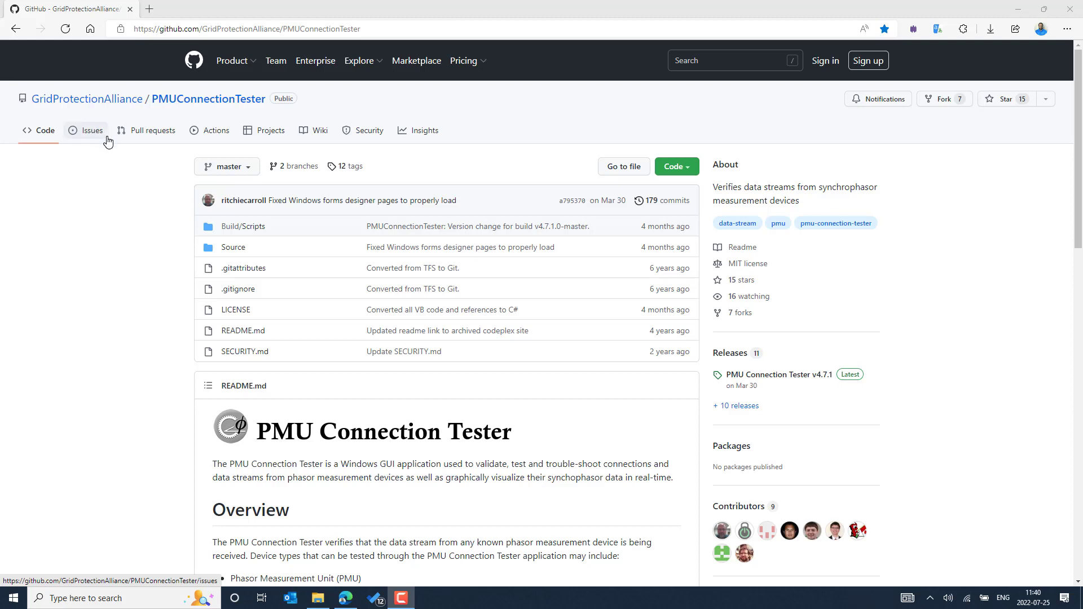
click(85, 134)
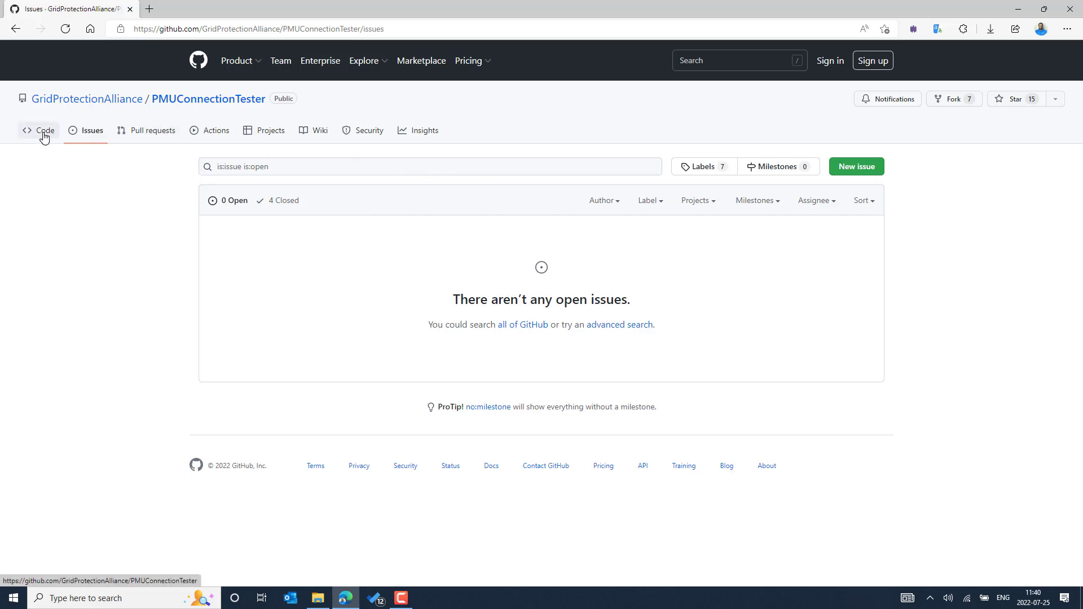
click(278, 202)
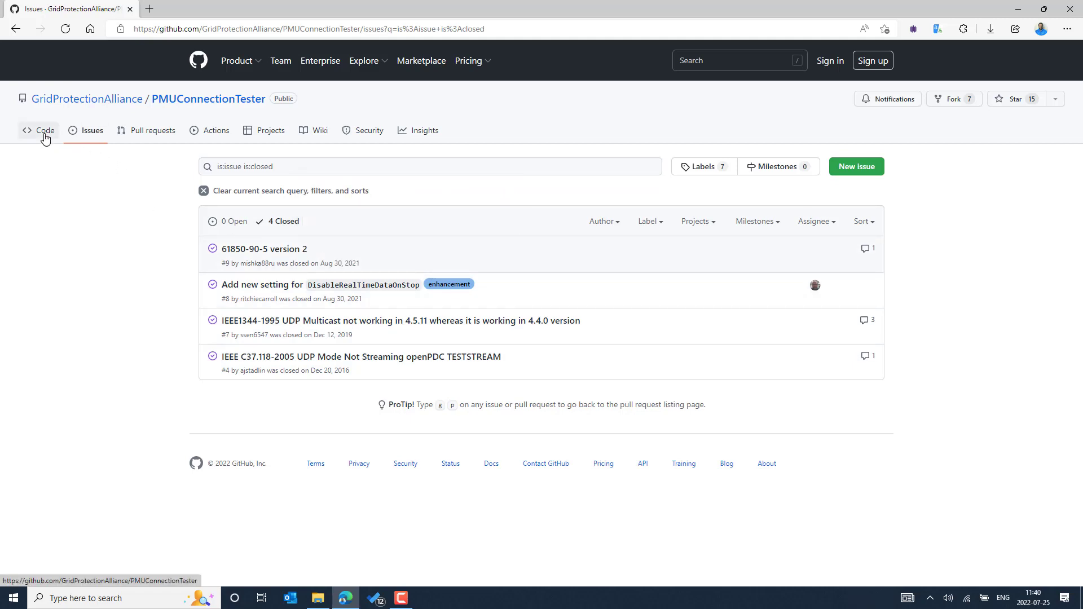
Launch PMU Connection Tester by searching 'pmu' in Windows search
click(140, 594)
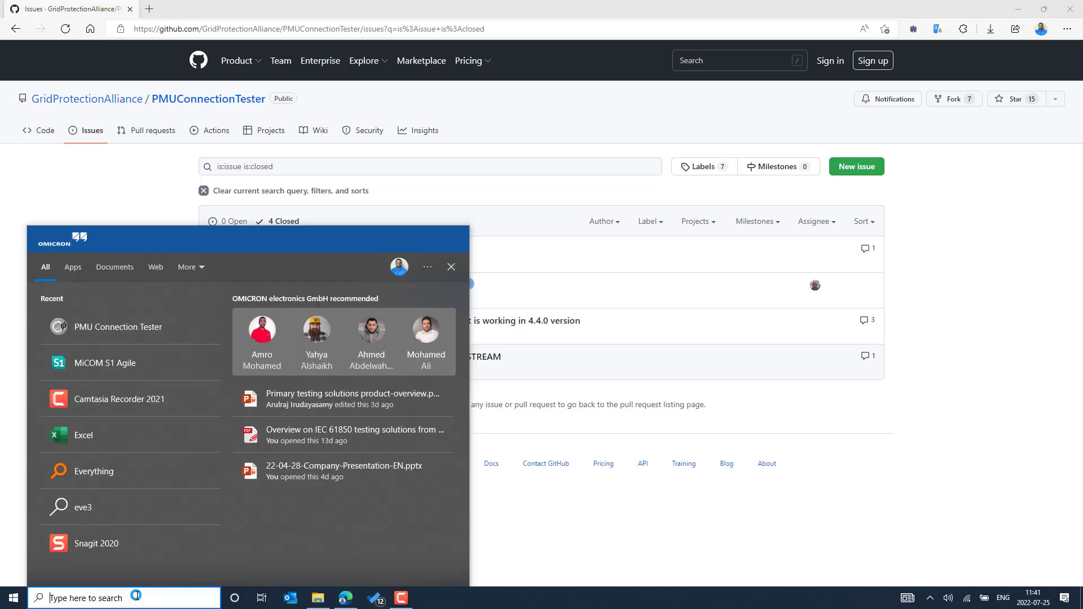
text(pmu)
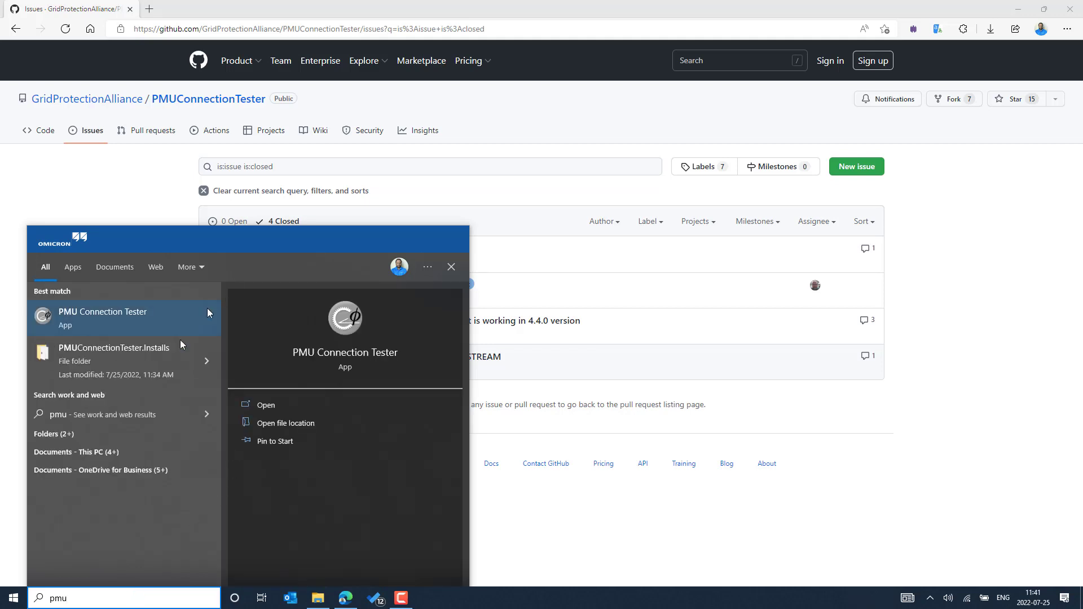
click(93, 319)
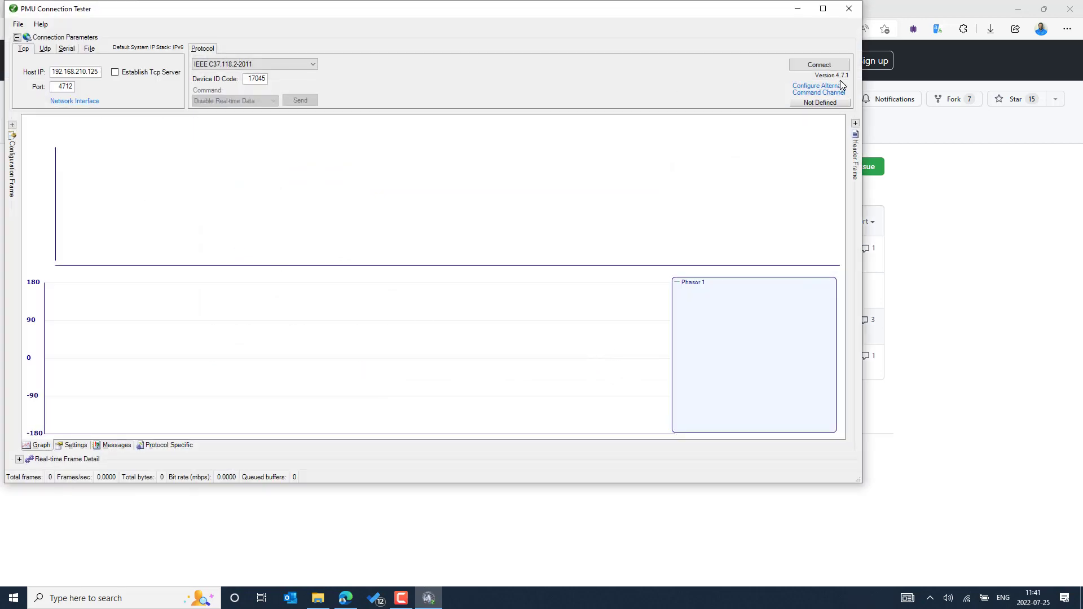
Confirm Help > About lists Version 4.7.1.0, then bring Edge back to the front
click(41, 24)
click(69, 66)
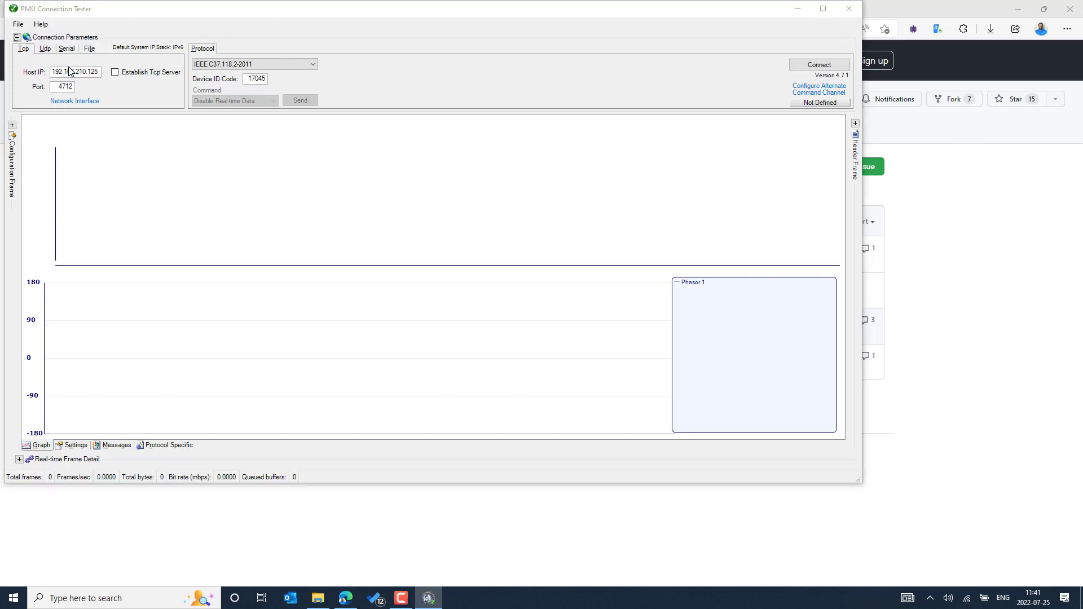
click(377, 193)
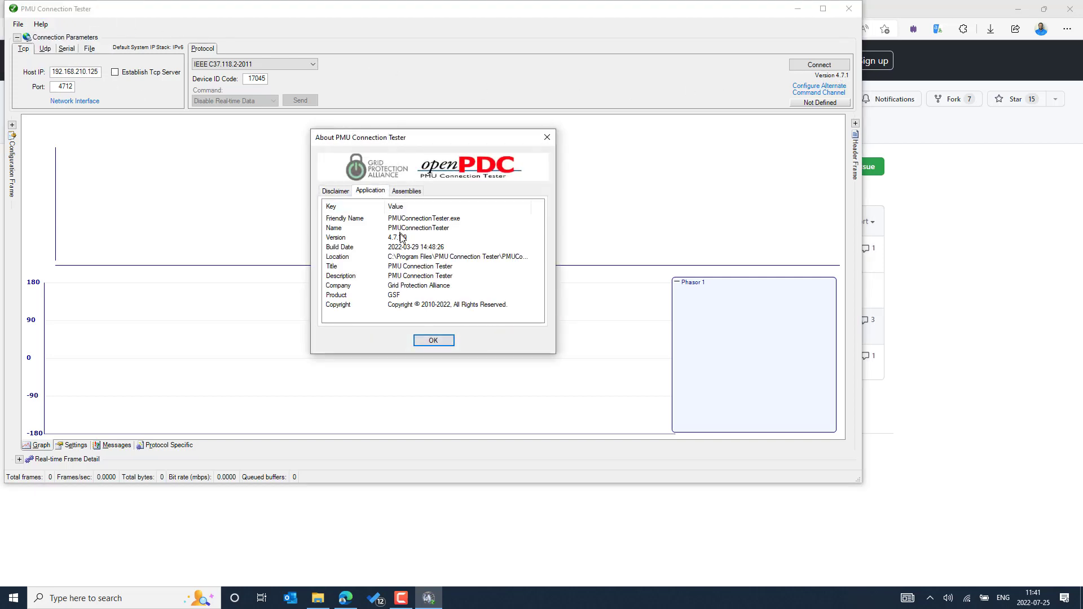
click(389, 238)
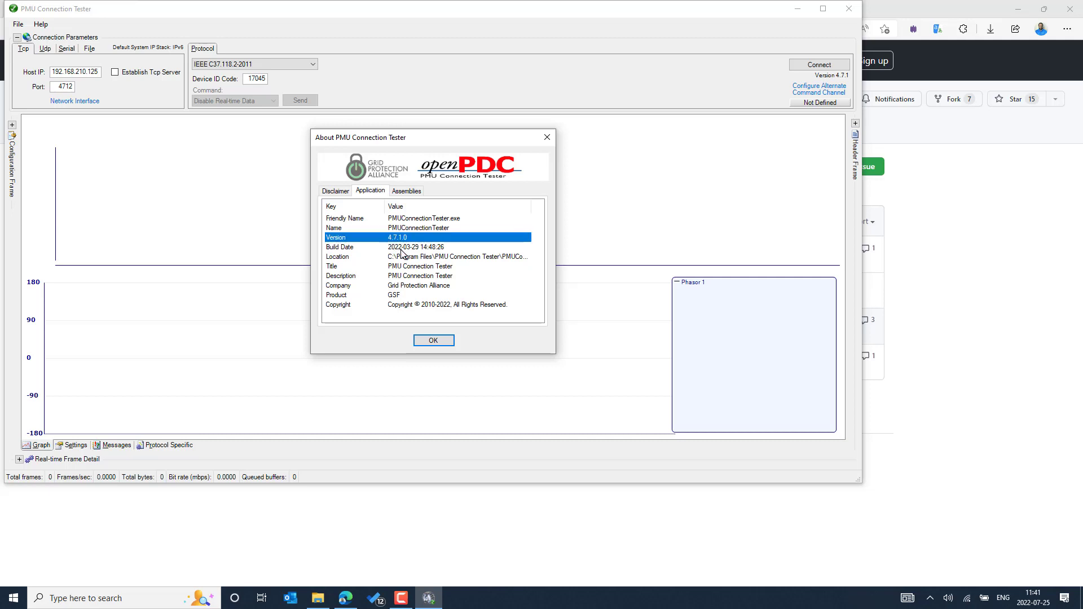
click(433, 342)
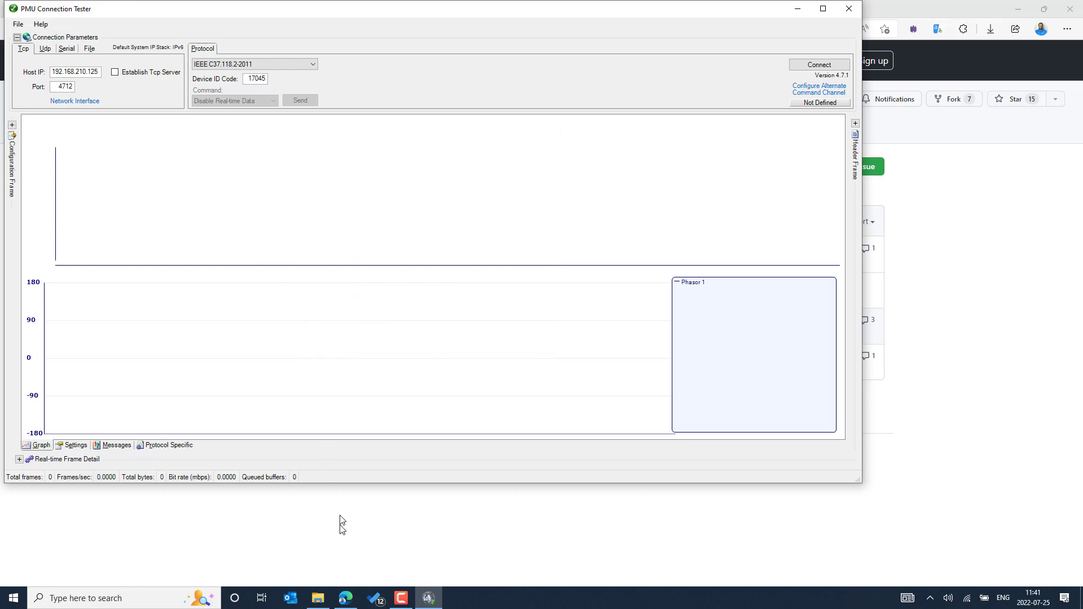
click(346, 598)
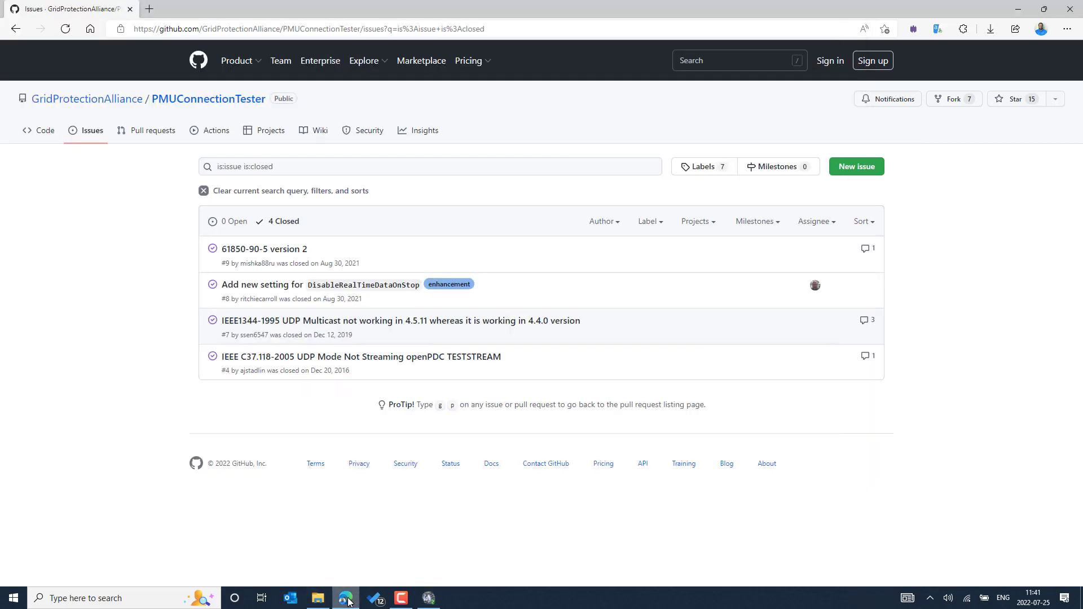
Go from the Code page to the full releases list, topped by v4.7.1 Latest
click(46, 136)
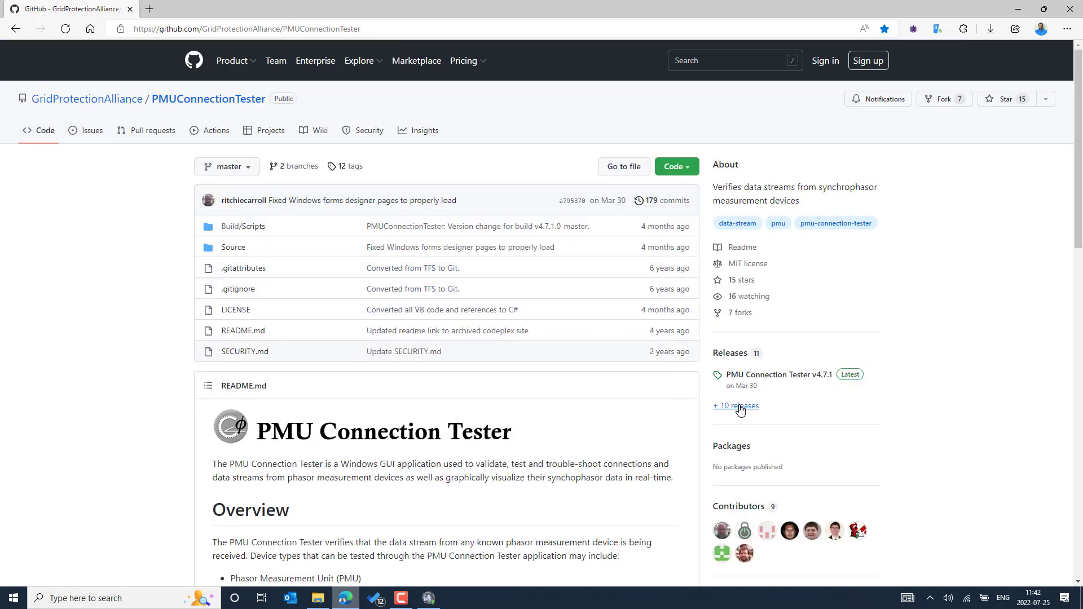
click(740, 408)
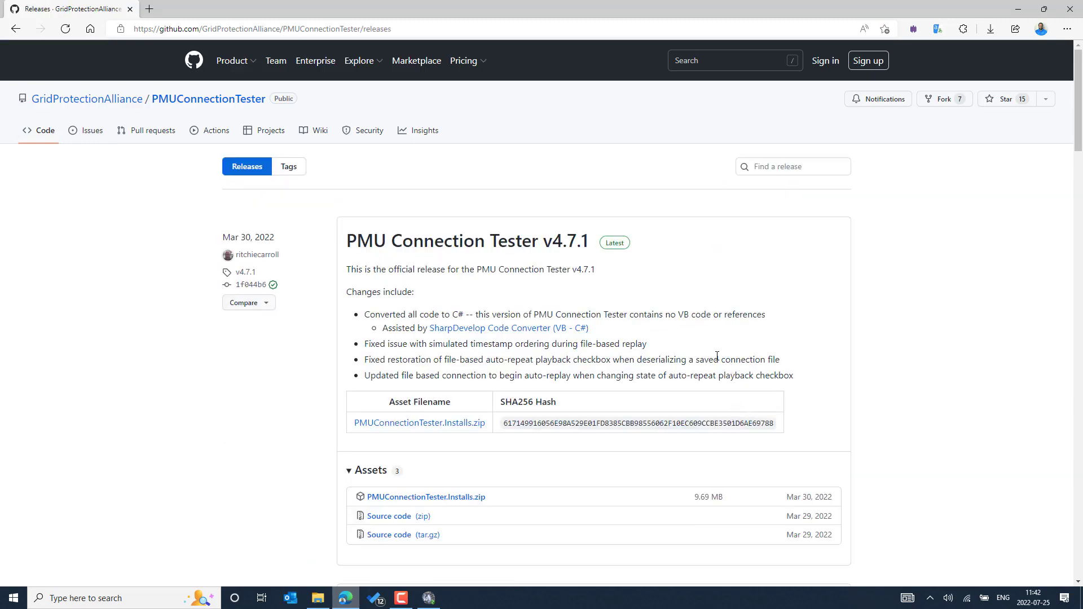
scroll(725, 375, down, 10)
scroll(665, 374, down, 20)
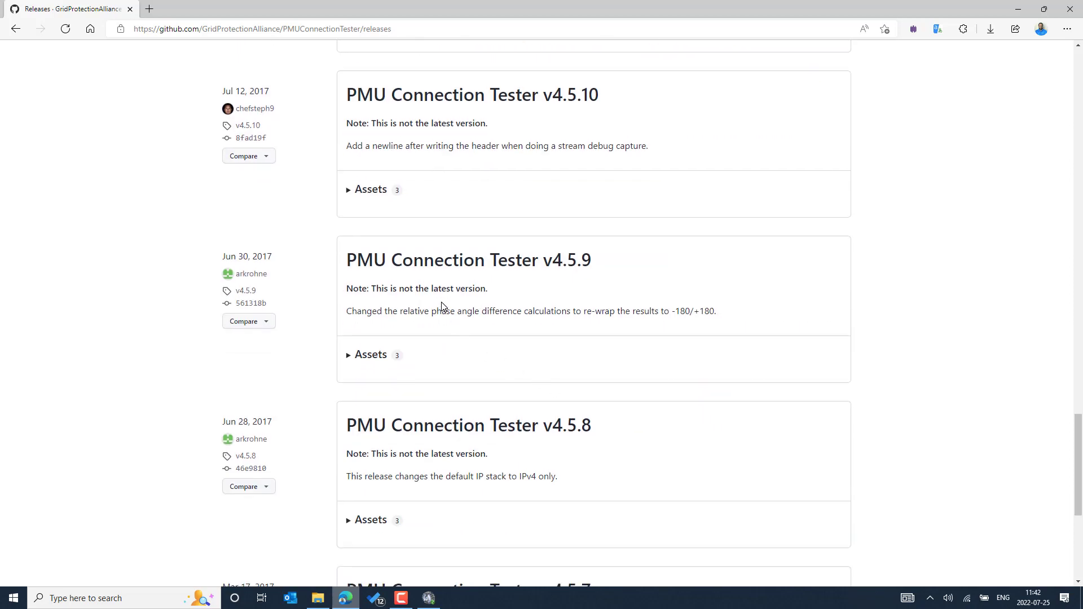
scroll(451, 310, up, 15)
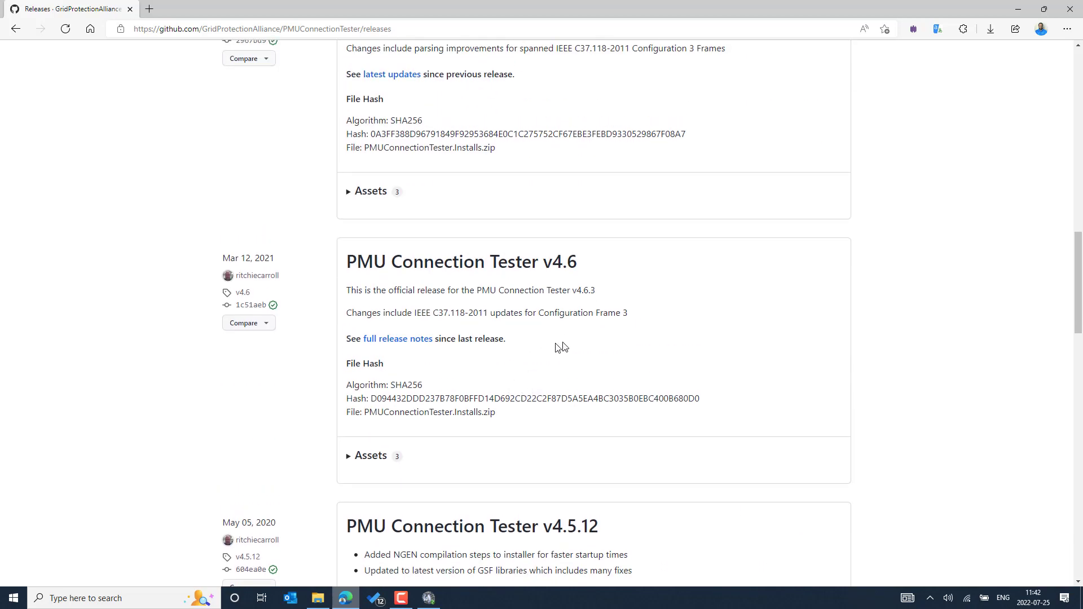
Highlight the v4.6 change line and v4.6.9 parsing note, then return to the top
drag(646, 313, 346, 312)
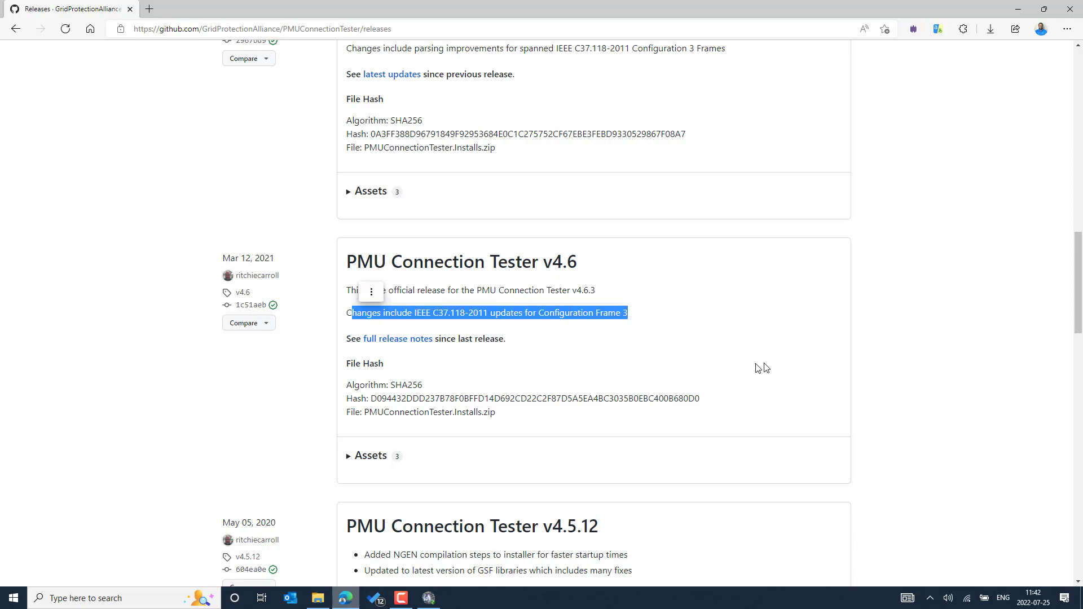
scroll(708, 354, up, 15)
scroll(709, 353, down, 5)
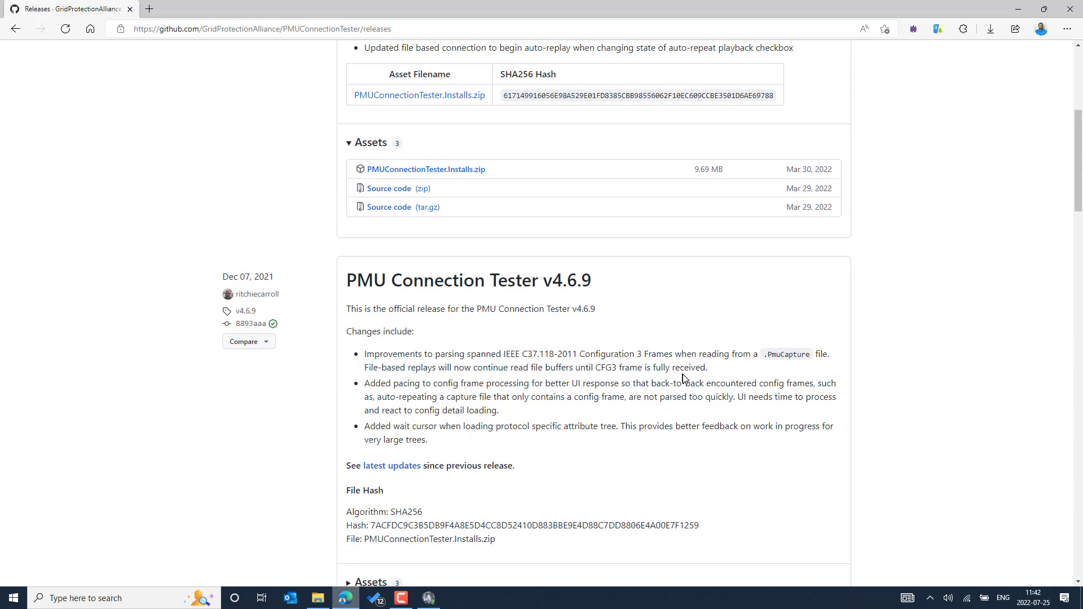
drag(709, 368, 380, 354)
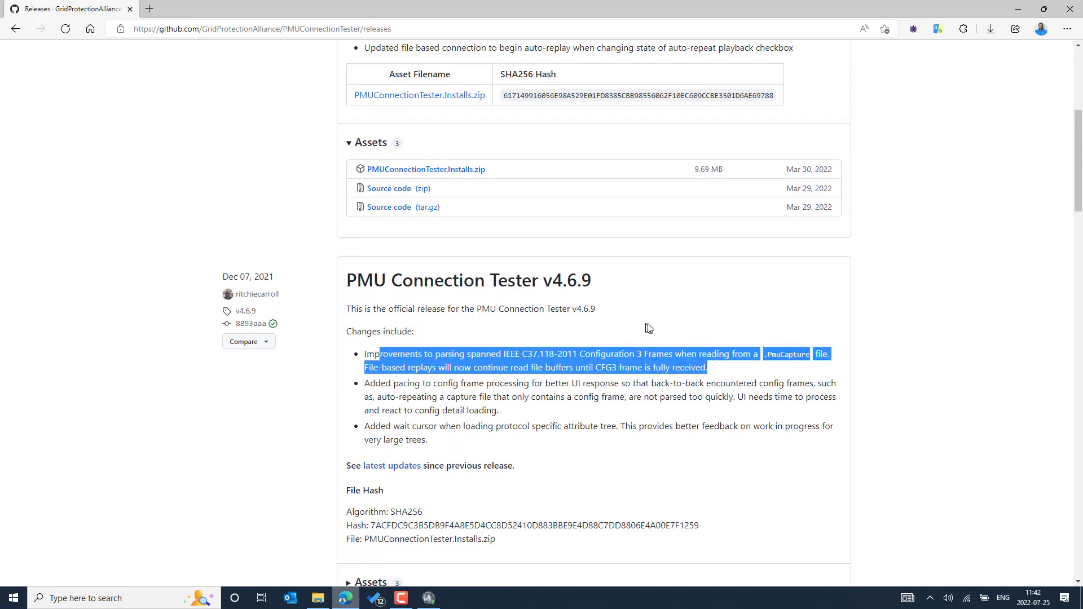
scroll(659, 344, up, 5)
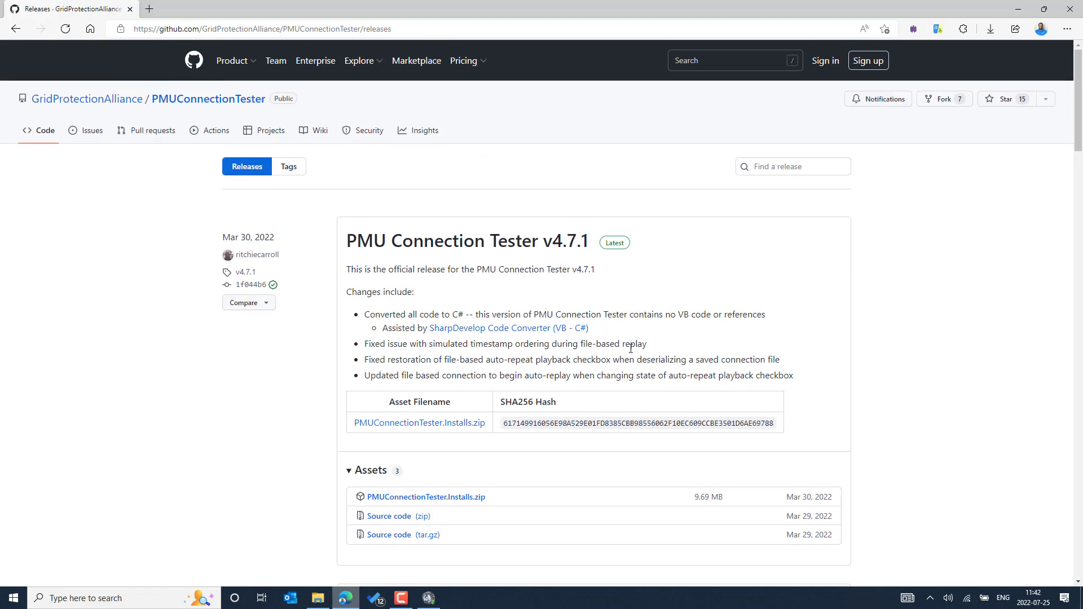